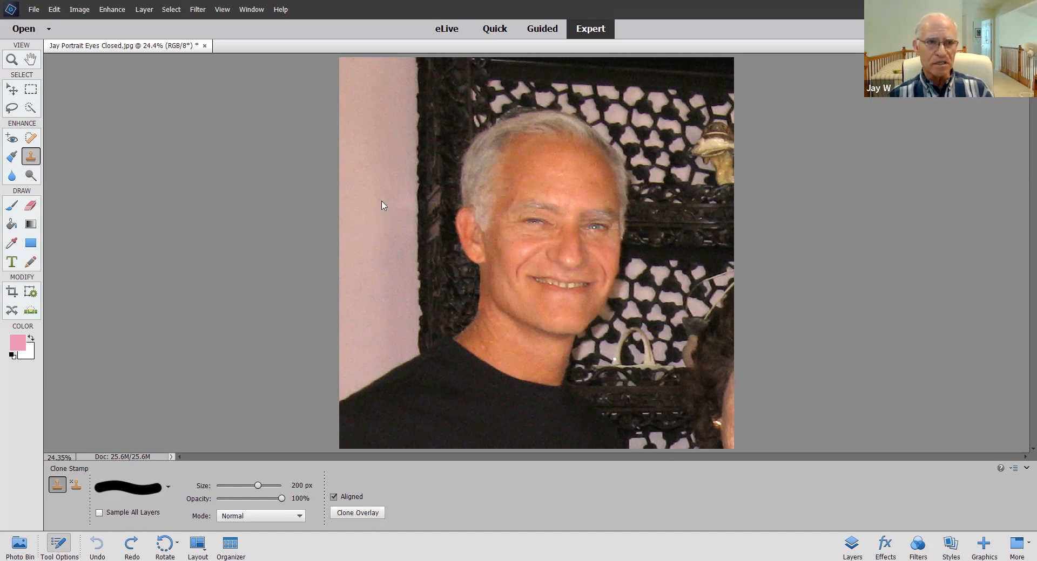
# Step: Remove the existing eye source in Open Closed Eyes and try the dark-haired woman's and the suited man's sample eyes on the portrait
pyautogui.click(114, 13)
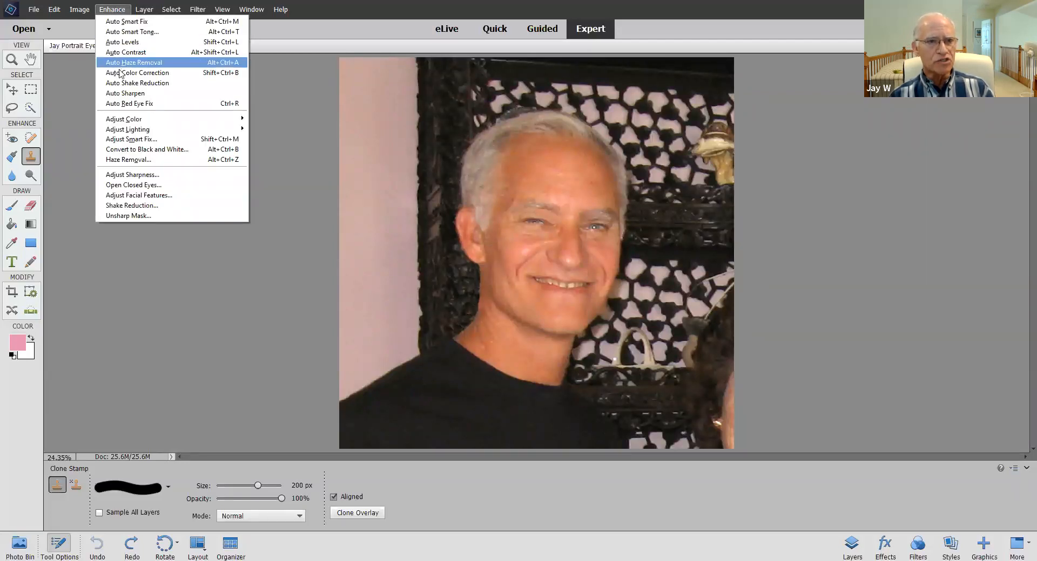
pyautogui.click(144, 186)
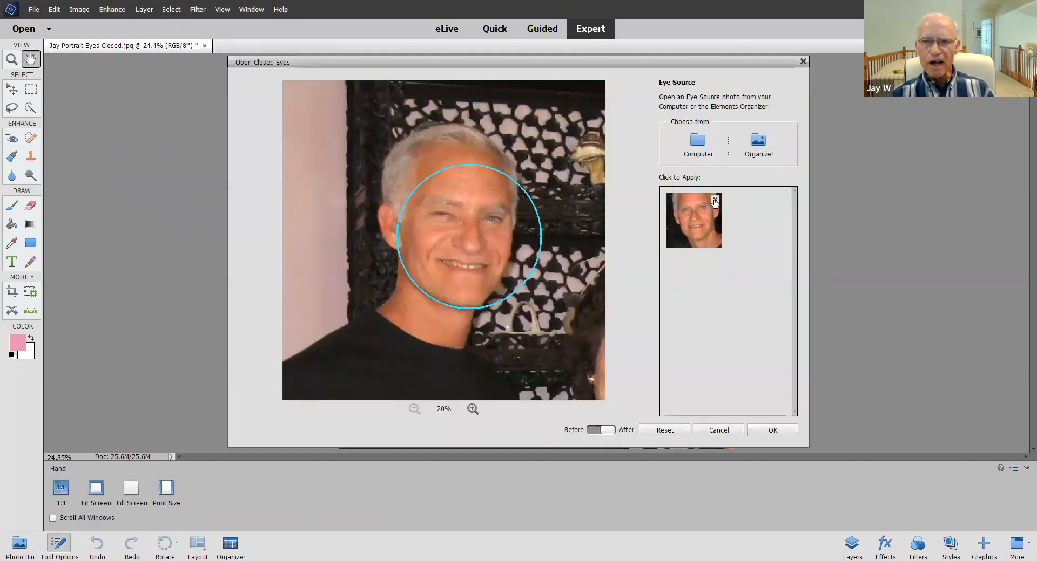
pyautogui.click(714, 199)
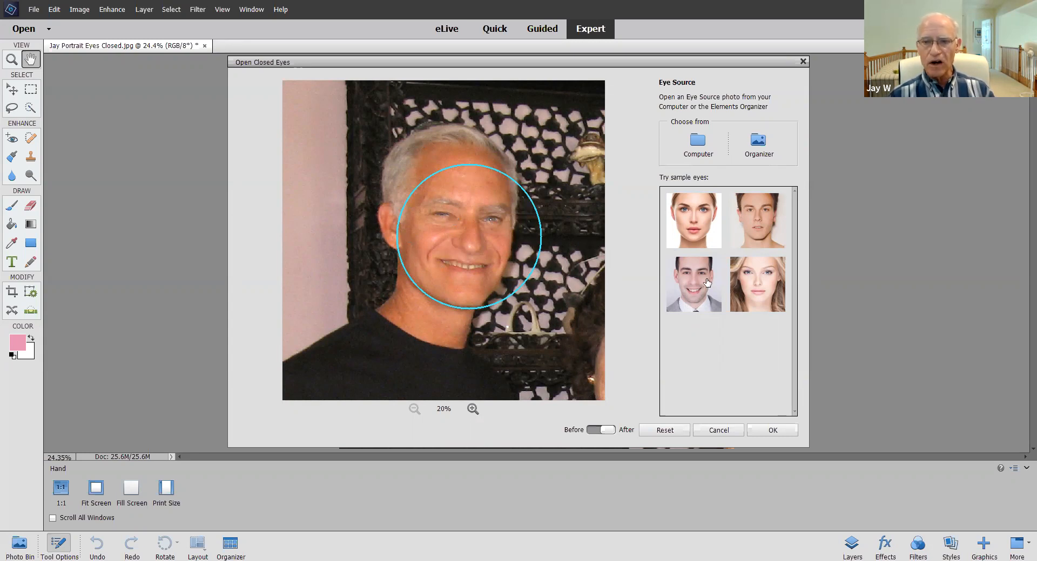
pyautogui.click(700, 220)
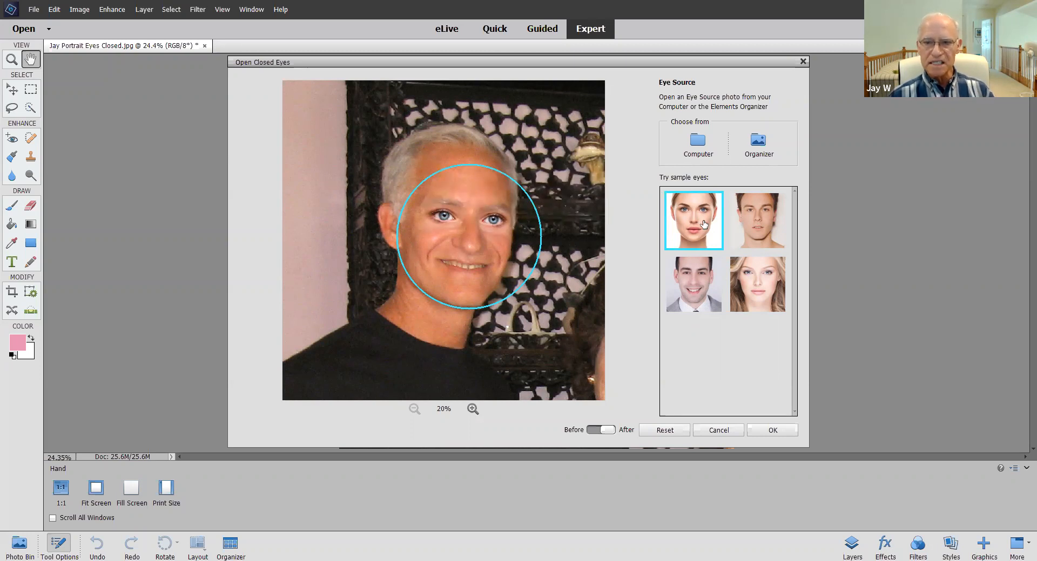
pyautogui.click(698, 287)
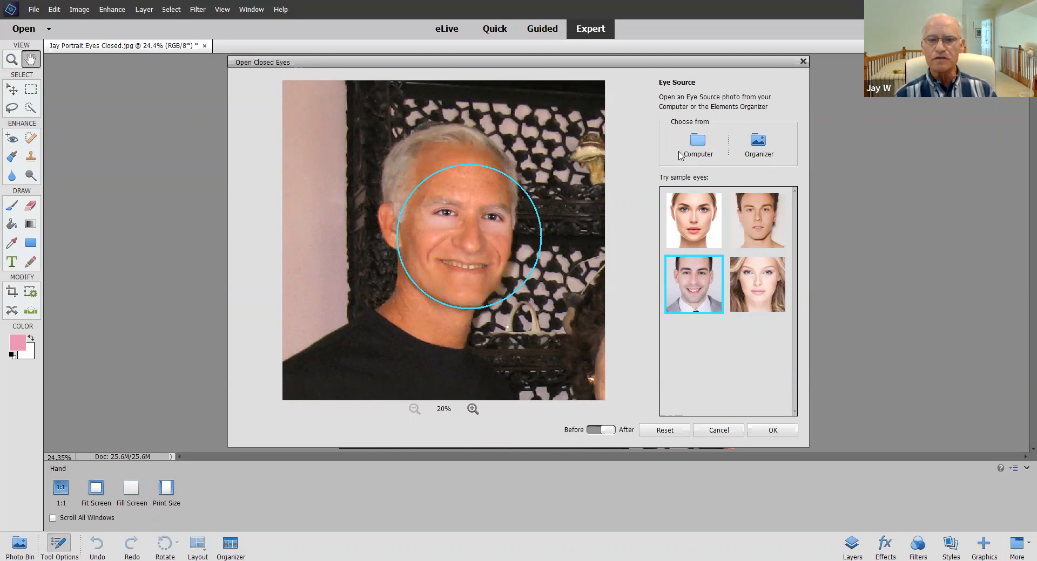
# Step: Load Eyes.jpg from the computer as an eye source and try the man's eyes from it on the portrait
pyautogui.click(698, 142)
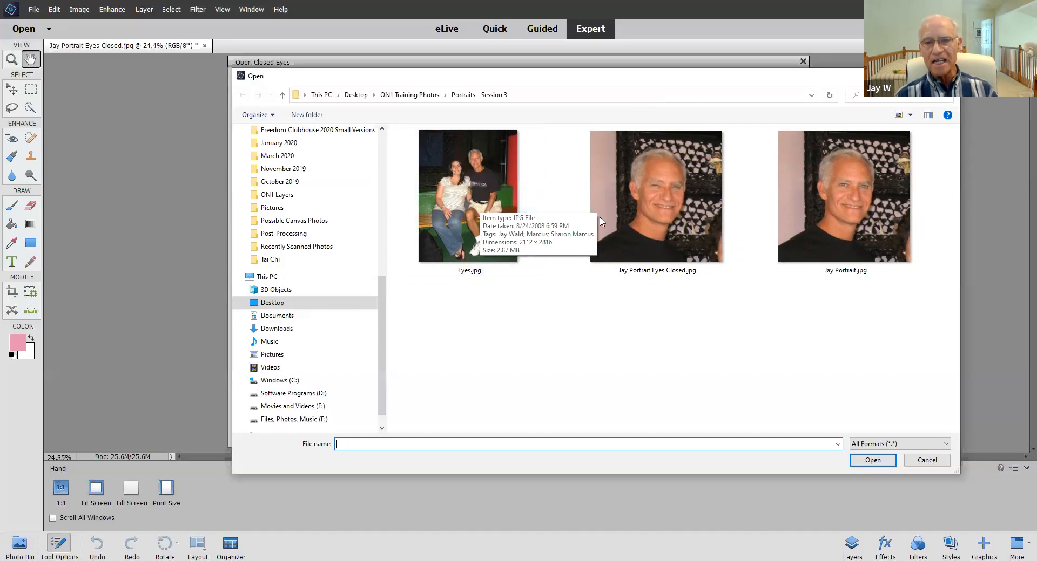
pyautogui.click(473, 174)
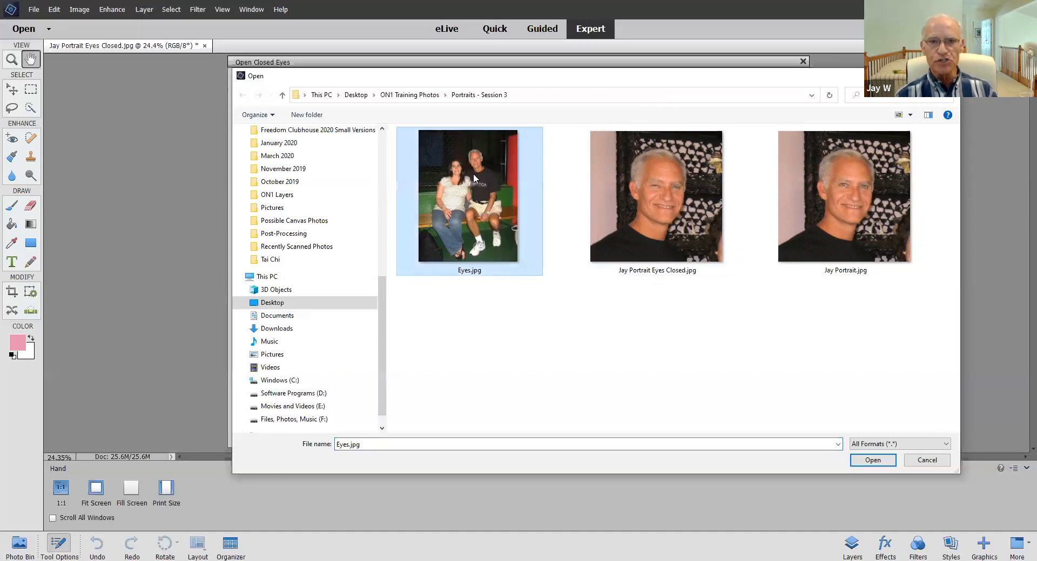
pyautogui.doubleClick(499, 205)
pyautogui.moveTo(697, 229)
pyautogui.moveTo(759, 224)
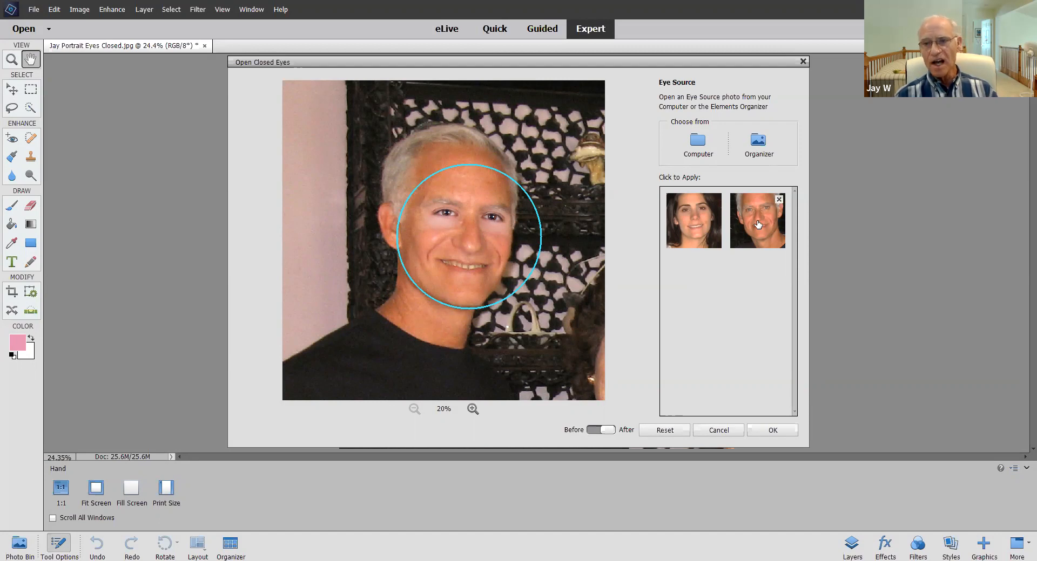
pyautogui.click(761, 225)
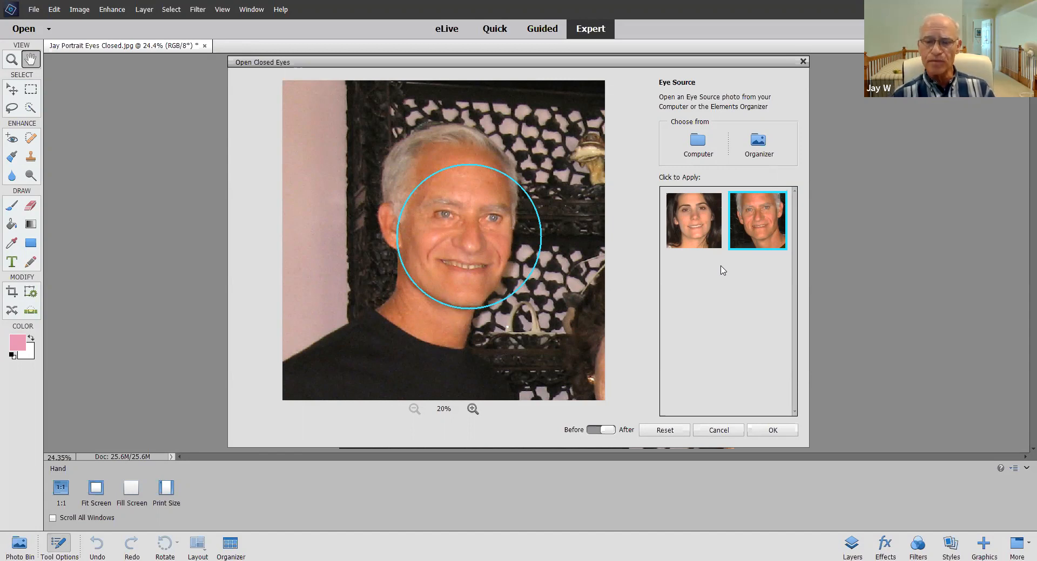
# Step: Add the open-eyed portrait file from the computer as an eye source, try its eyes on the face, and cancel Open Closed Eyes
pyautogui.click(704, 146)
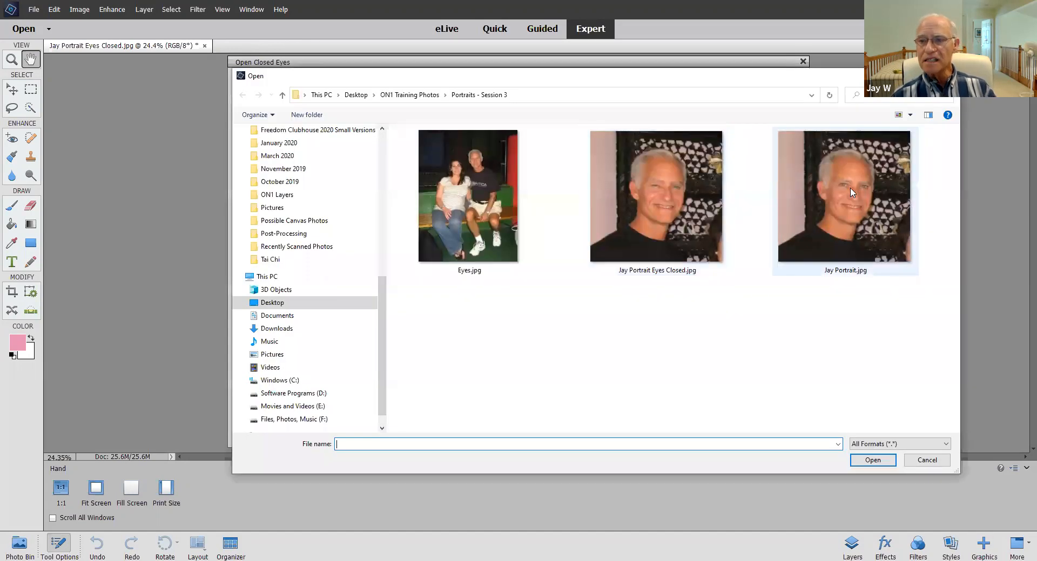
pyautogui.click(851, 192)
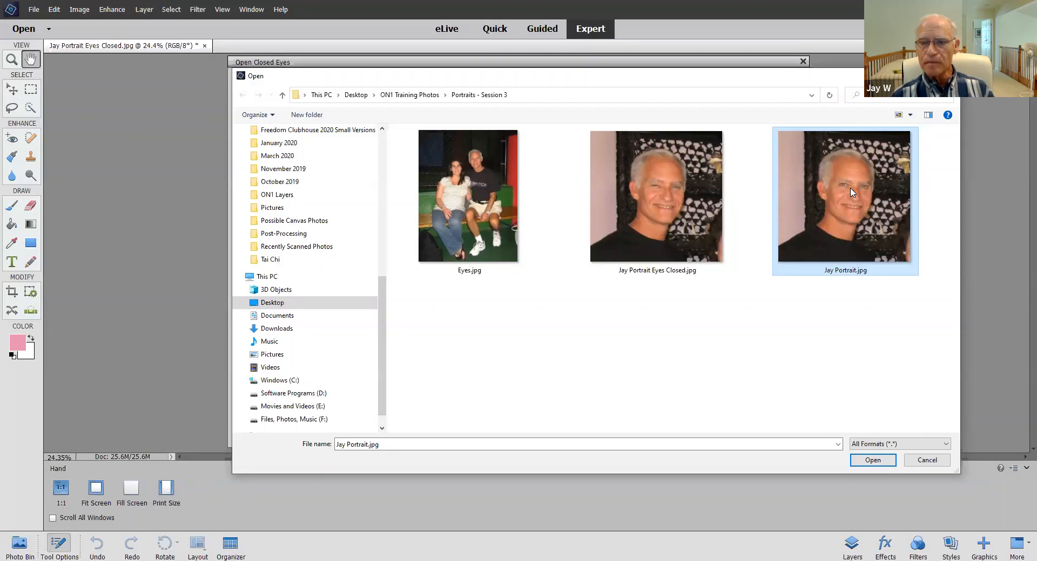
pyautogui.doubleClick(851, 193)
pyautogui.click(696, 286)
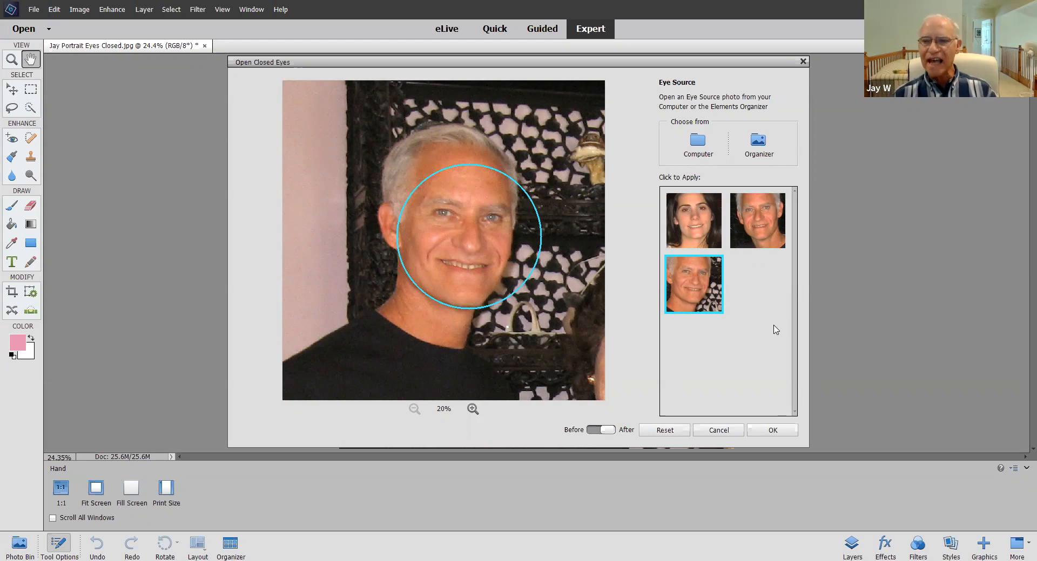
pyautogui.click(722, 432)
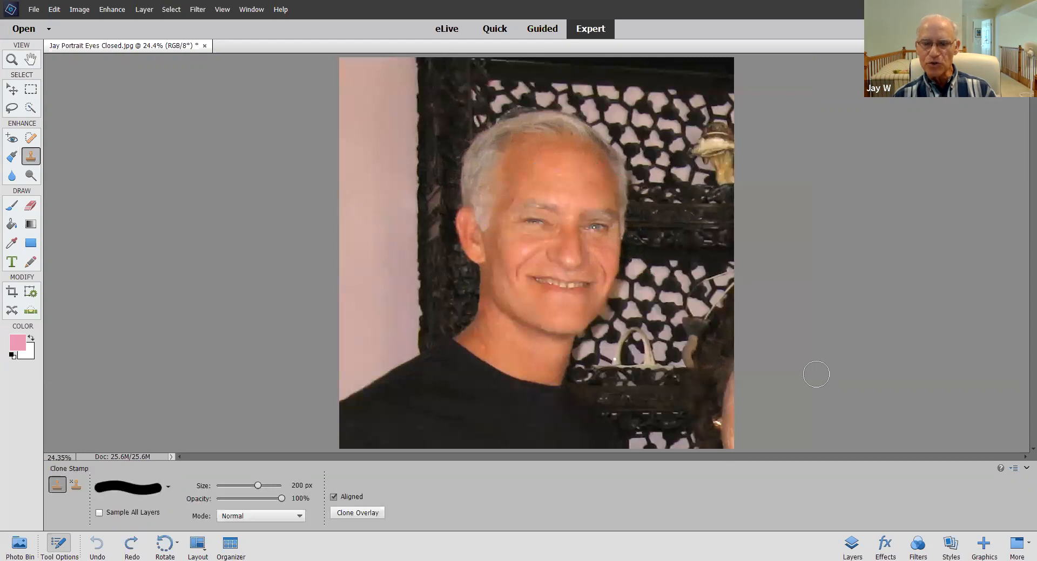
# Step: Close the eyes-closed portrait without saving and open the open-eyed portrait from the recently edited files
pyautogui.click(205, 46)
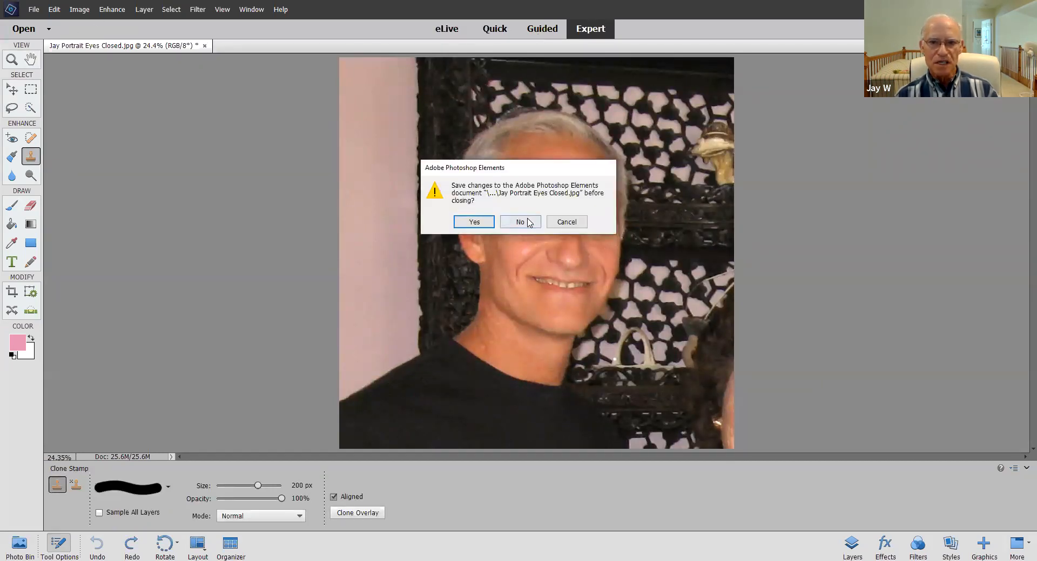
pyautogui.click(519, 222)
pyautogui.click(34, 9)
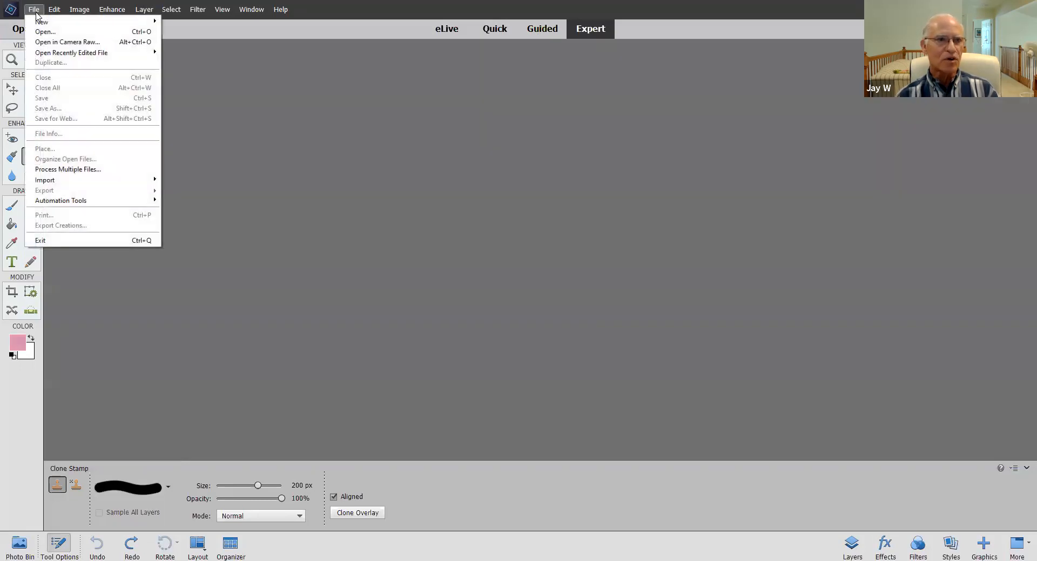
pyautogui.moveTo(85, 53)
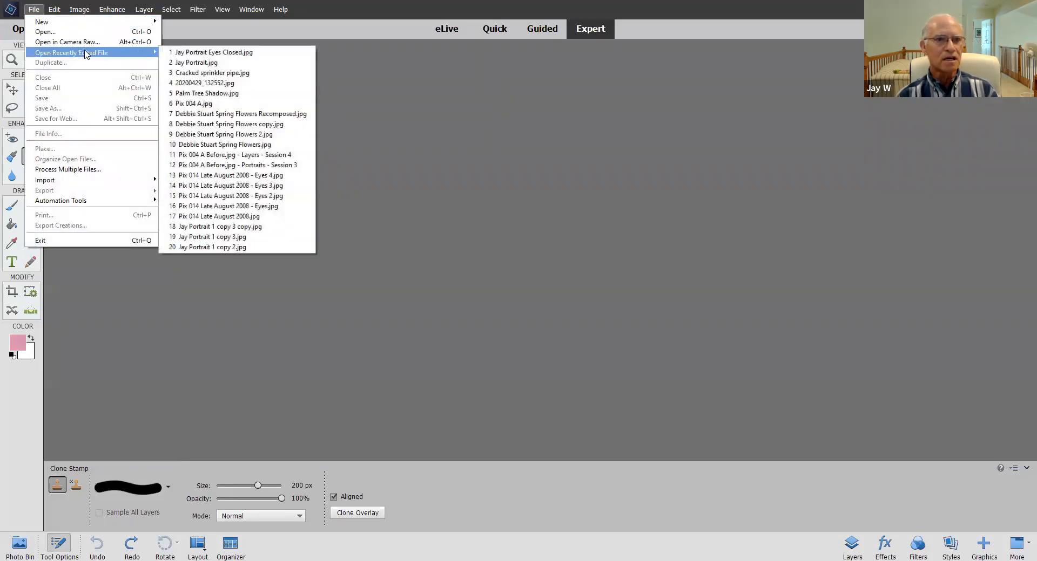
pyautogui.click(195, 63)
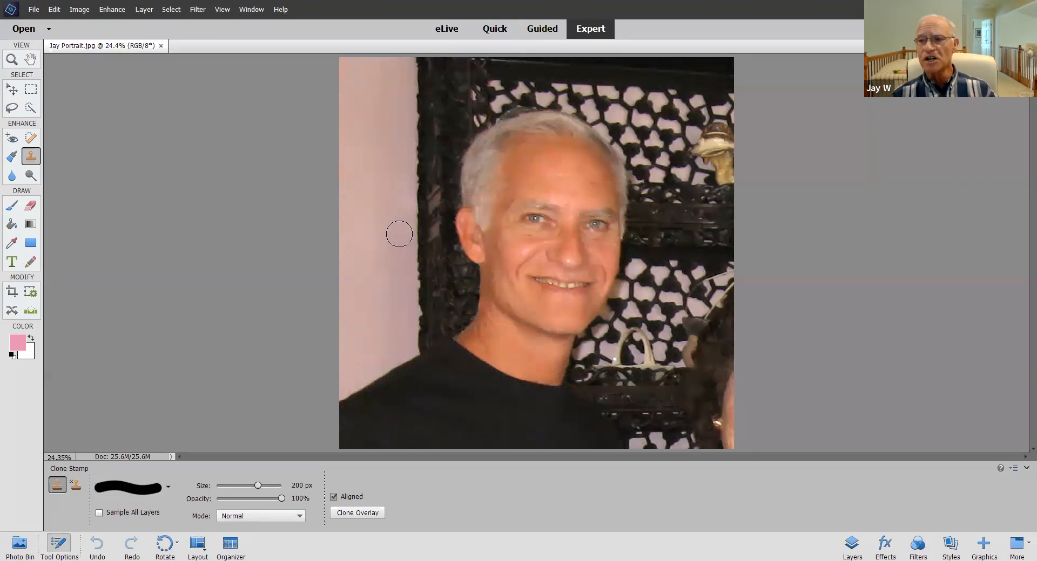
# Step: Start Adjust Facial Features on the portrait and try out the lips' Smile, Height and Width adjustments
pyautogui.click(109, 10)
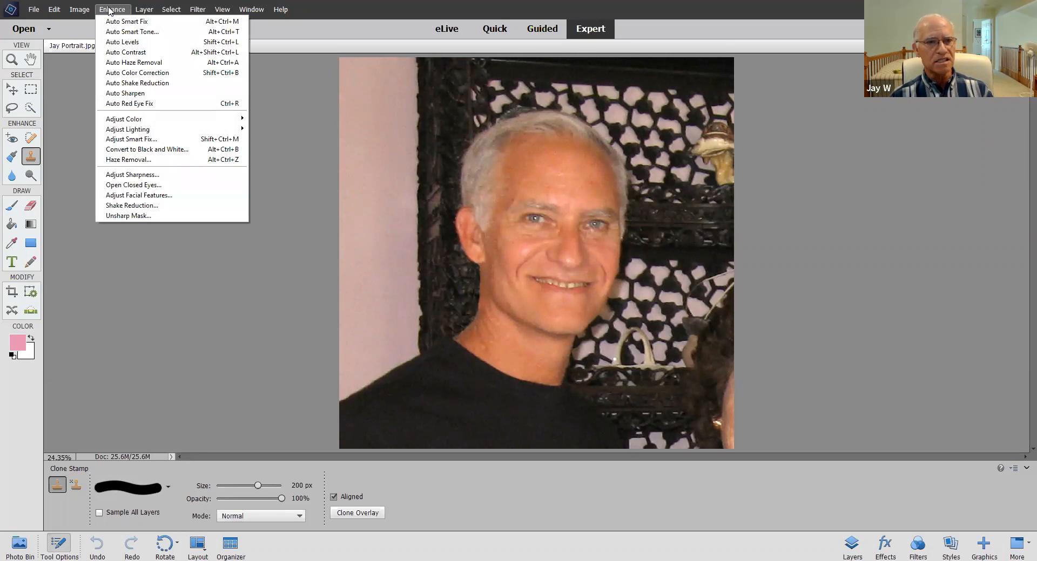
pyautogui.click(142, 196)
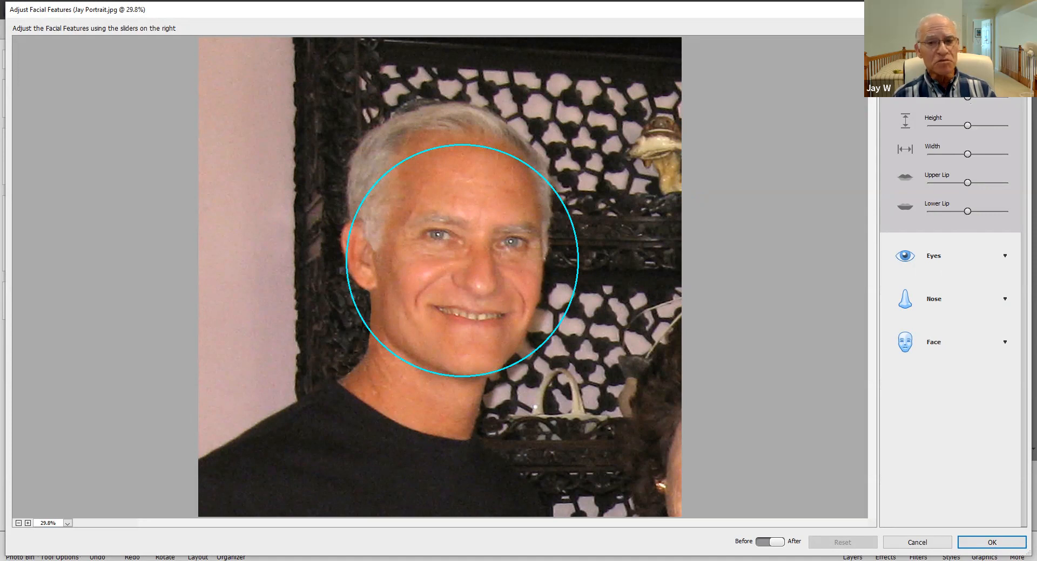
pyautogui.moveTo(967, 96)
pyautogui.mouseDown()
pyautogui.moveTo(976, 97)
pyautogui.moveTo(962, 97)
pyautogui.moveTo(964, 106)
pyautogui.mouseUp()
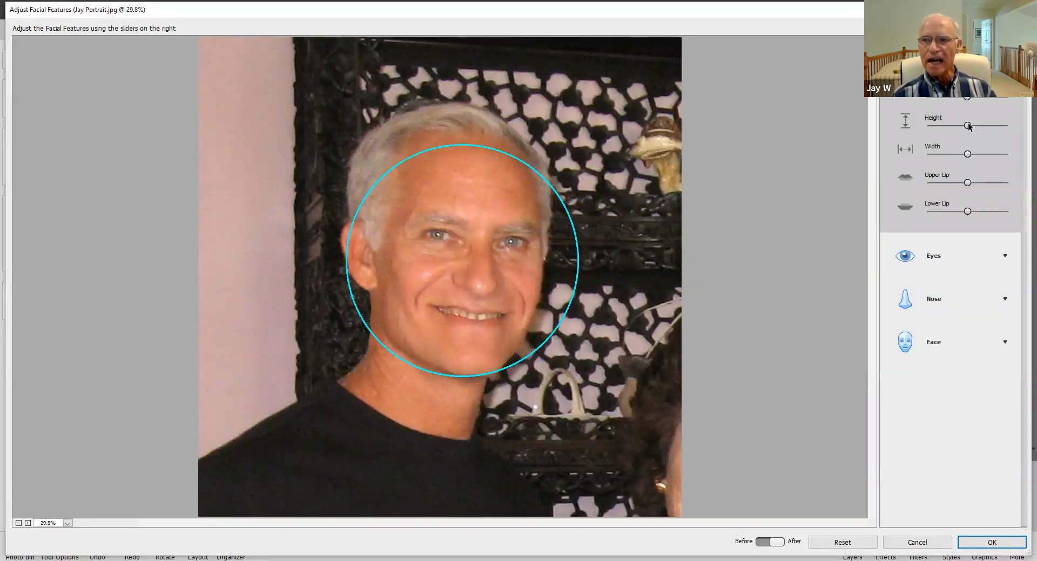
pyautogui.moveTo(968, 126)
pyautogui.mouseDown()
pyautogui.moveTo(1006, 126)
pyautogui.moveTo(927, 126)
pyautogui.moveTo(970, 130)
pyautogui.mouseUp()
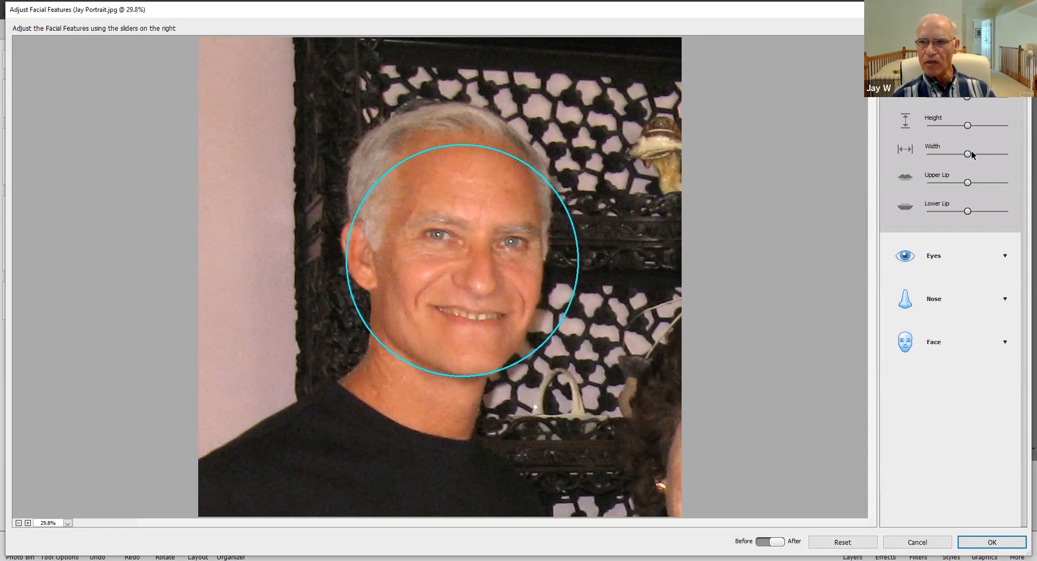
pyautogui.moveTo(967, 154)
pyautogui.mouseDown()
pyautogui.moveTo(943, 156)
pyautogui.moveTo(977, 152)
pyautogui.moveTo(967, 156)
pyautogui.mouseUp()
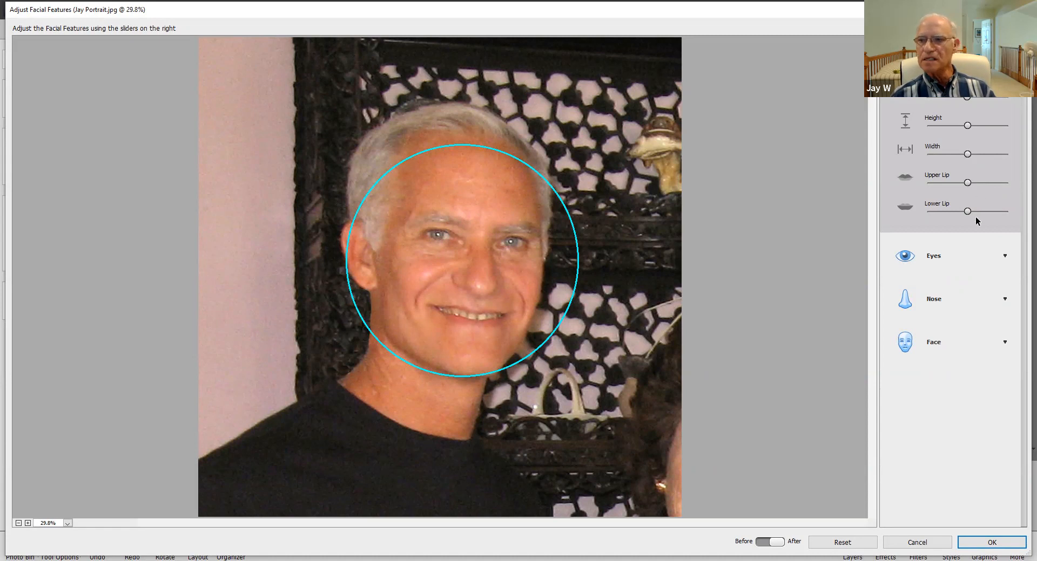
# Step: Set the eyes' Height to maximum, raise their Size slightly, and try out Tilt and Distance
pyautogui.click(957, 246)
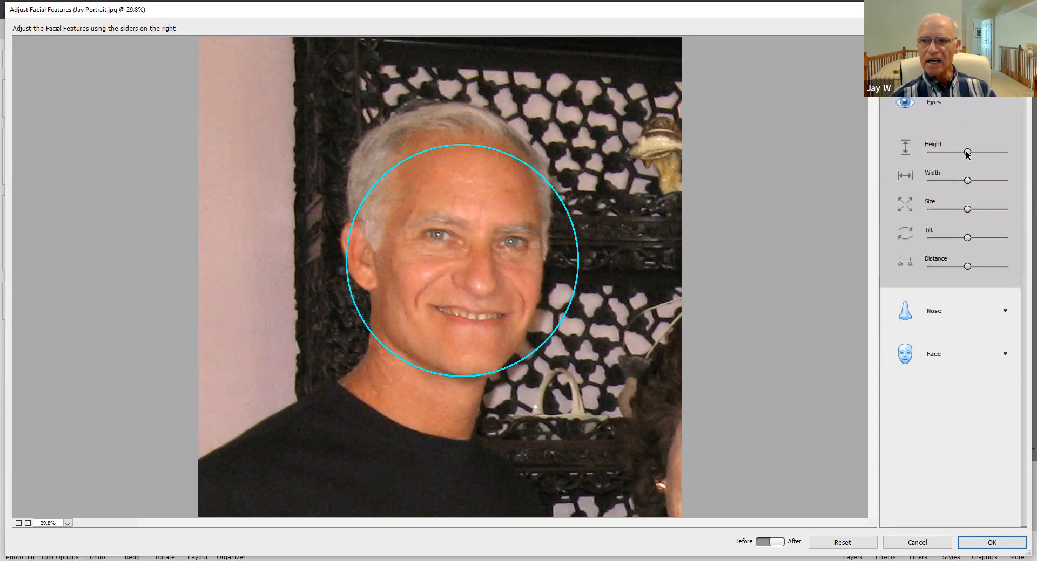
pyautogui.moveTo(967, 153); pyautogui.dragTo(1021, 156)
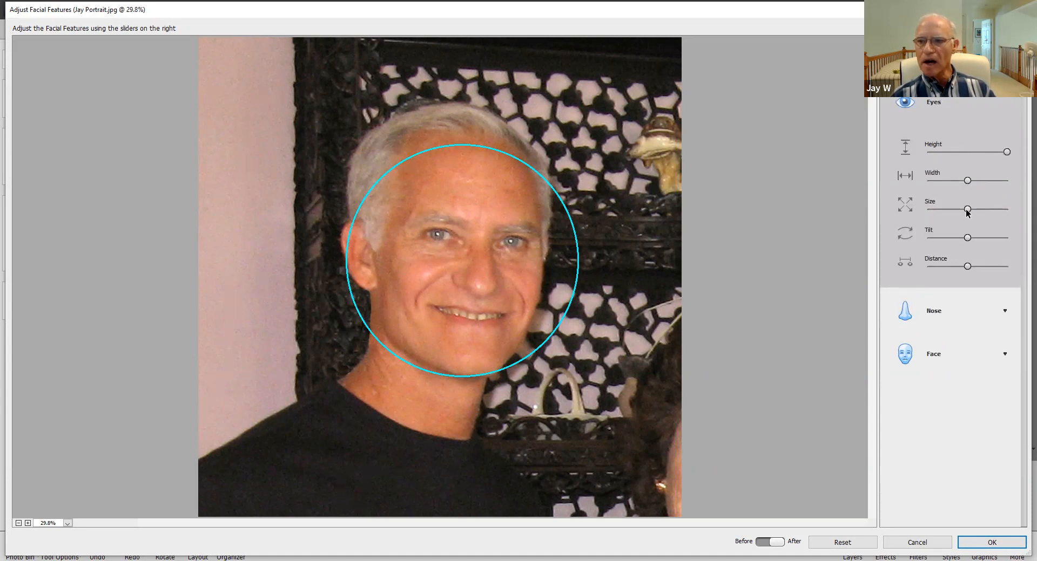
pyautogui.moveTo(967, 210)
pyautogui.mouseDown()
pyautogui.moveTo(1022, 209)
pyautogui.moveTo(934, 210)
pyautogui.moveTo(973, 212)
pyautogui.mouseUp()
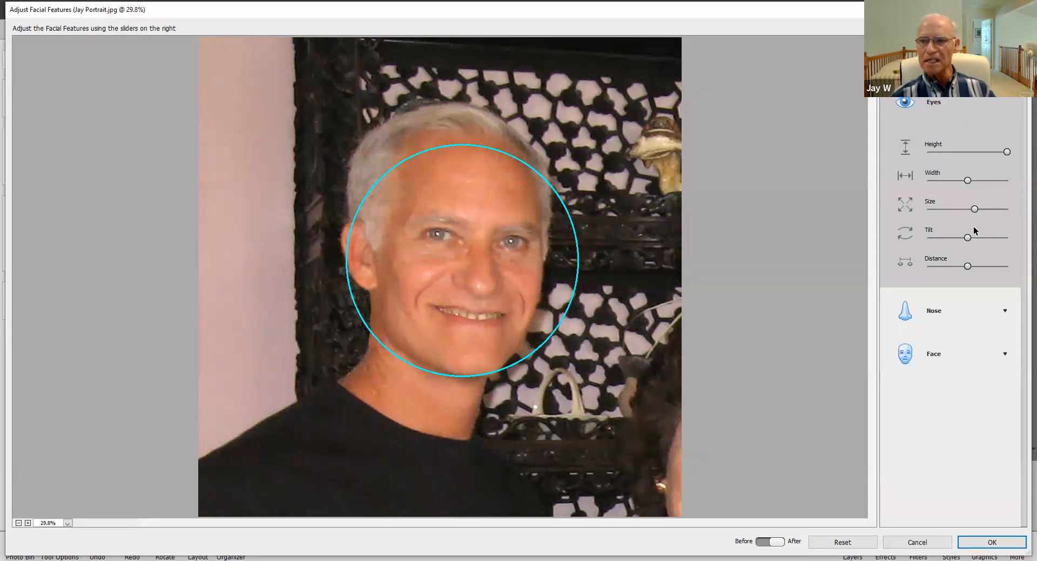
pyautogui.moveTo(967, 238); pyautogui.dragTo(968, 270)
# Step: Slightly reduce the nose's Height and Width, and try small changes to face Width, Forehead Height, Jawbone Shape and Chin Height
pyautogui.click(963, 309)
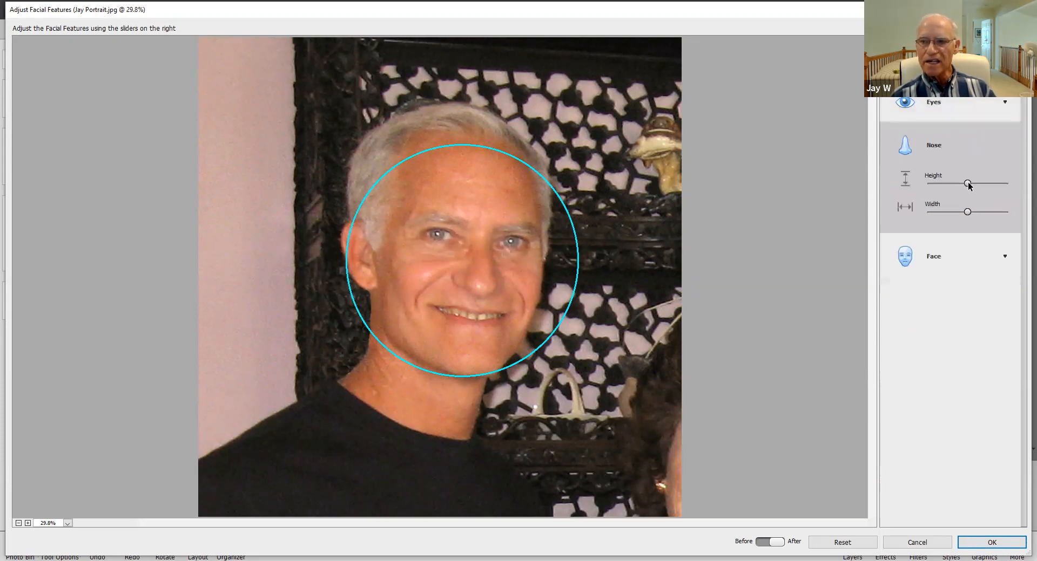
pyautogui.moveTo(966, 182); pyautogui.dragTo(984, 209)
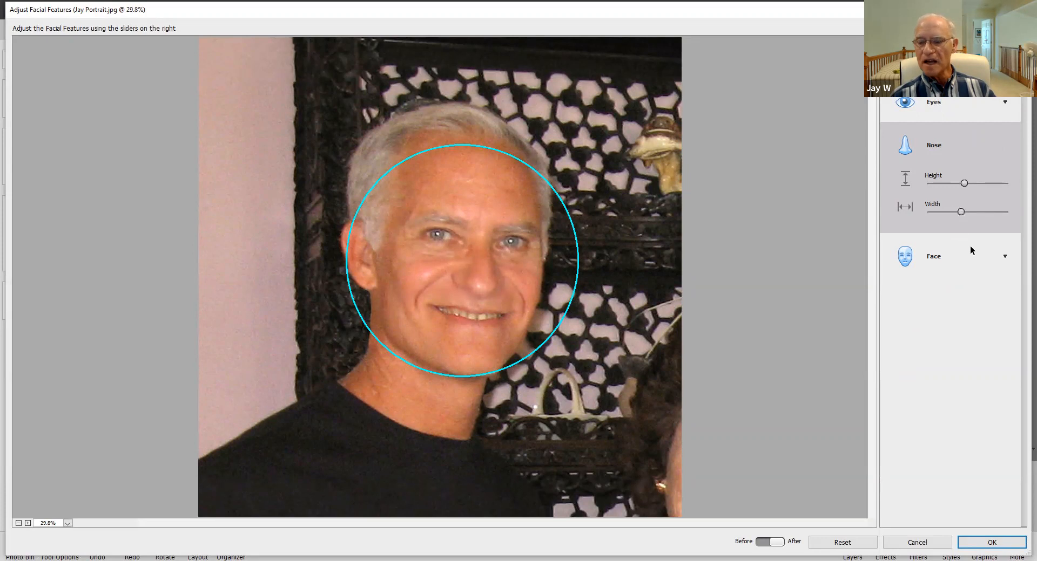
pyautogui.click(957, 251)
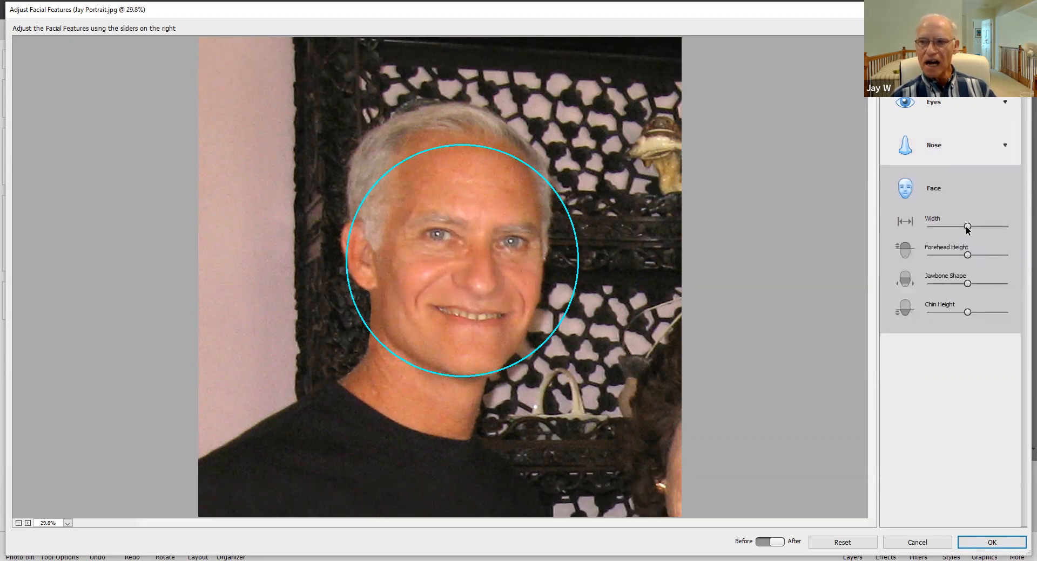
pyautogui.moveTo(966, 224); pyautogui.dragTo(976, 311)
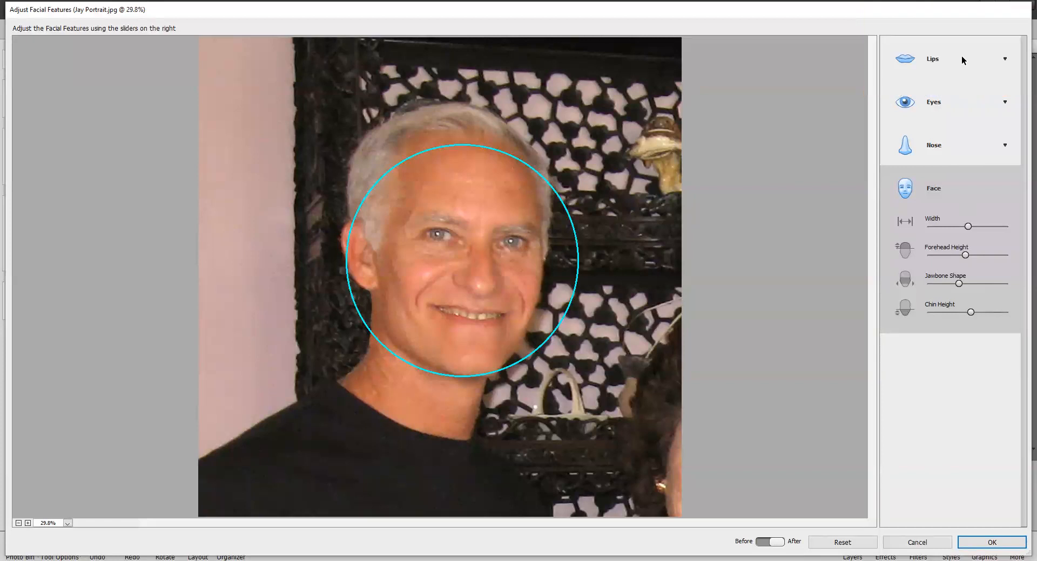
# Step: Review the lips, eyes, nose and face settings and discard all facial feature adjustments
pyautogui.click(963, 57)
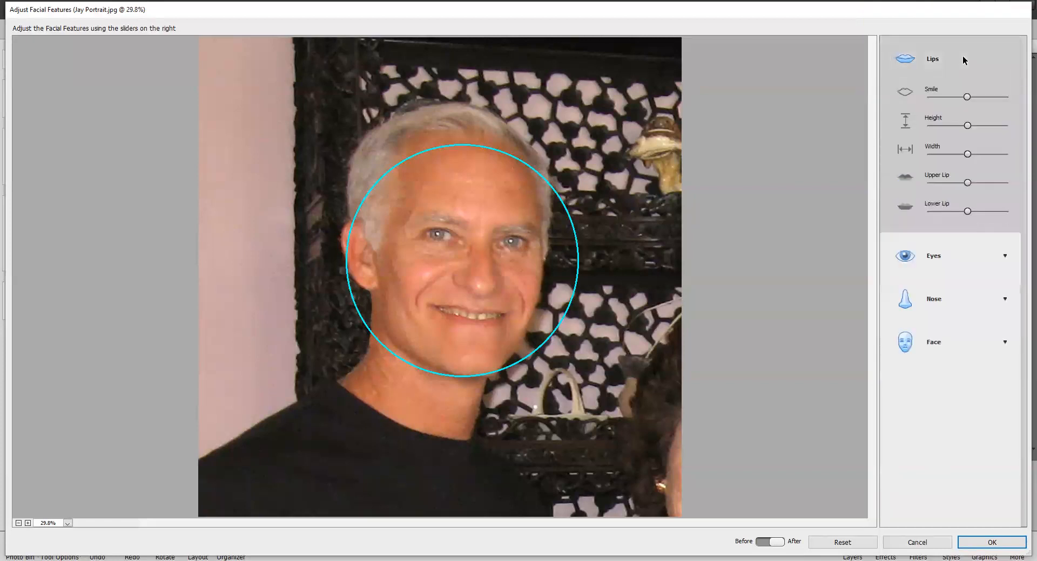
pyautogui.click(948, 257)
pyautogui.click(952, 312)
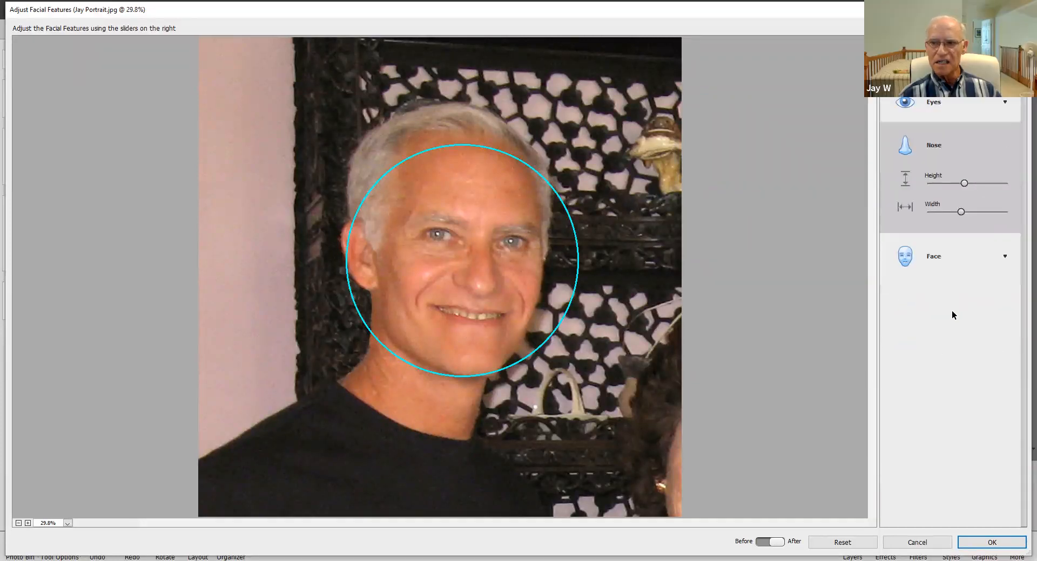
pyautogui.click(943, 256)
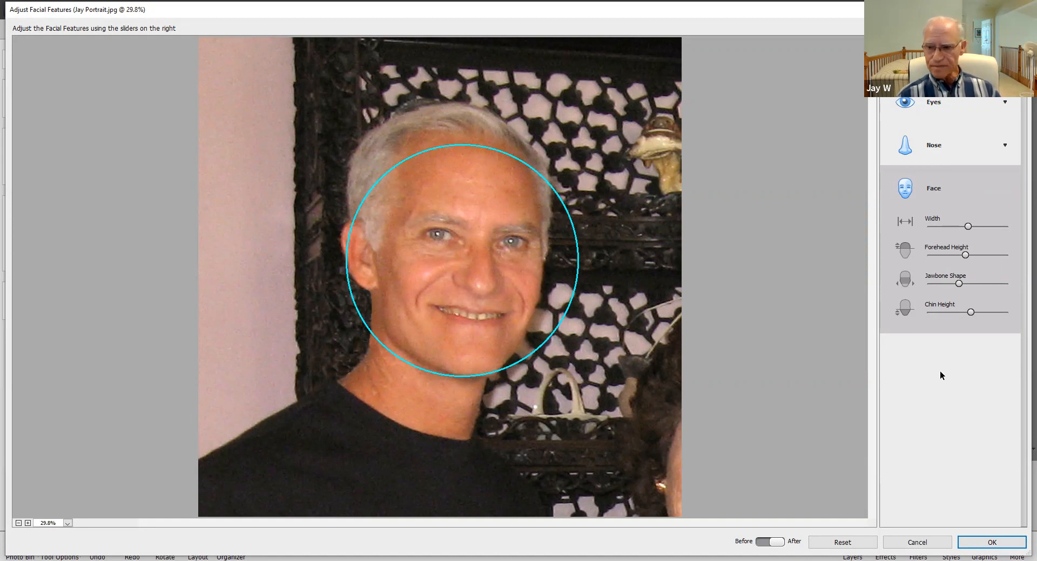
pyautogui.click(918, 545)
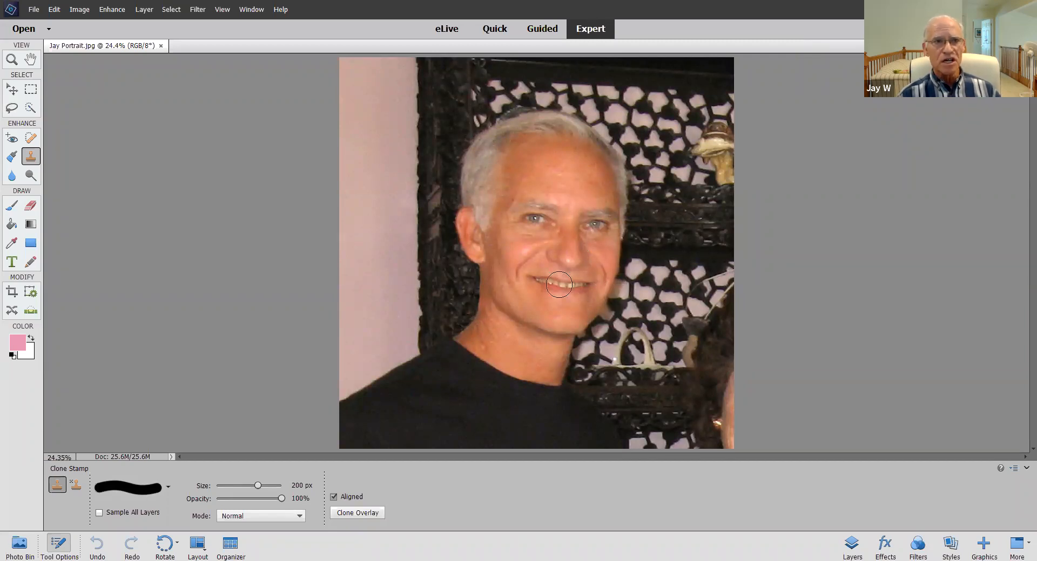
pyautogui.click(197, 9)
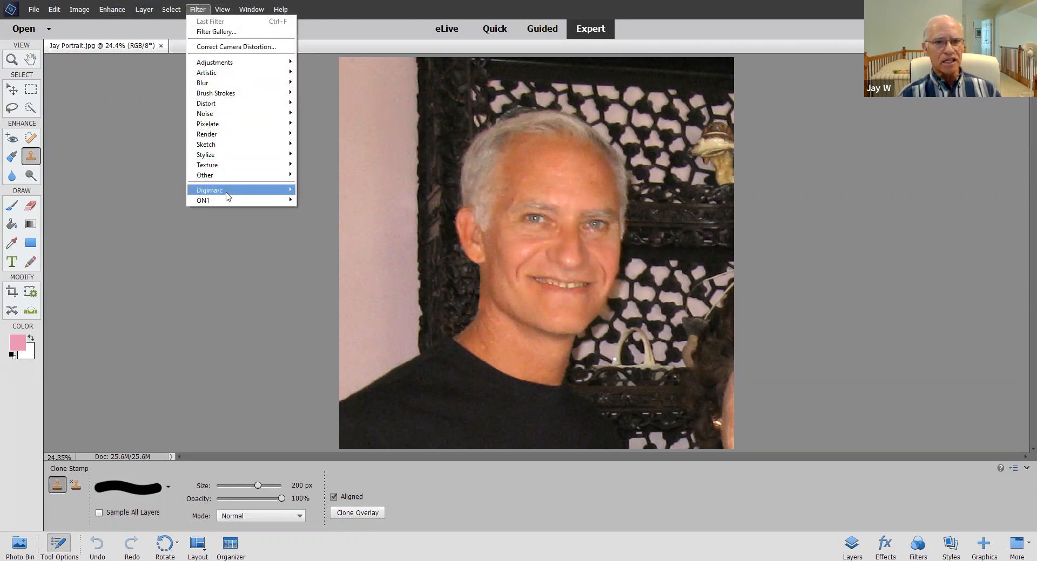
pyautogui.moveTo(228, 204)
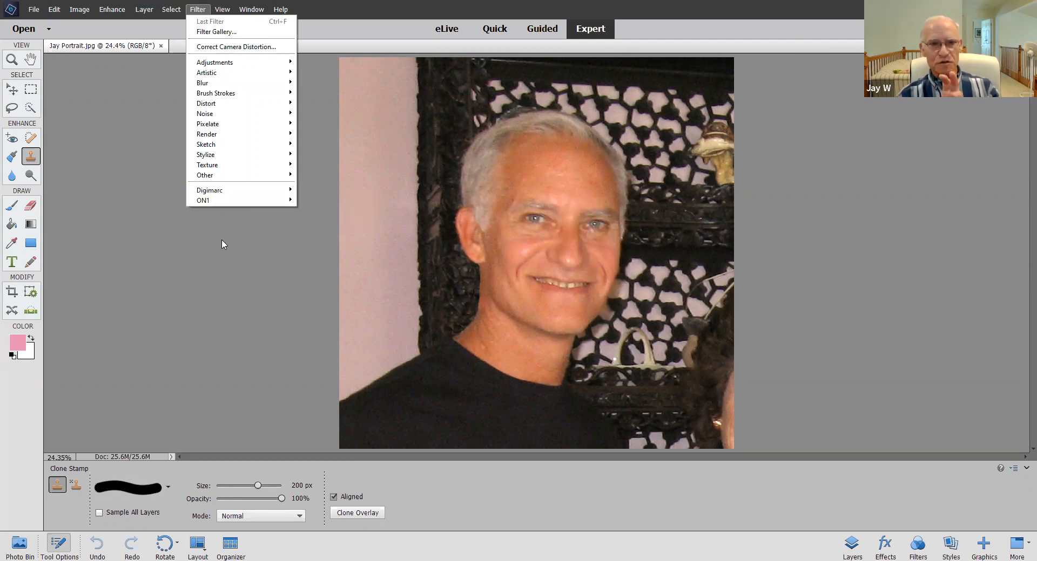
pyautogui.click(191, 246)
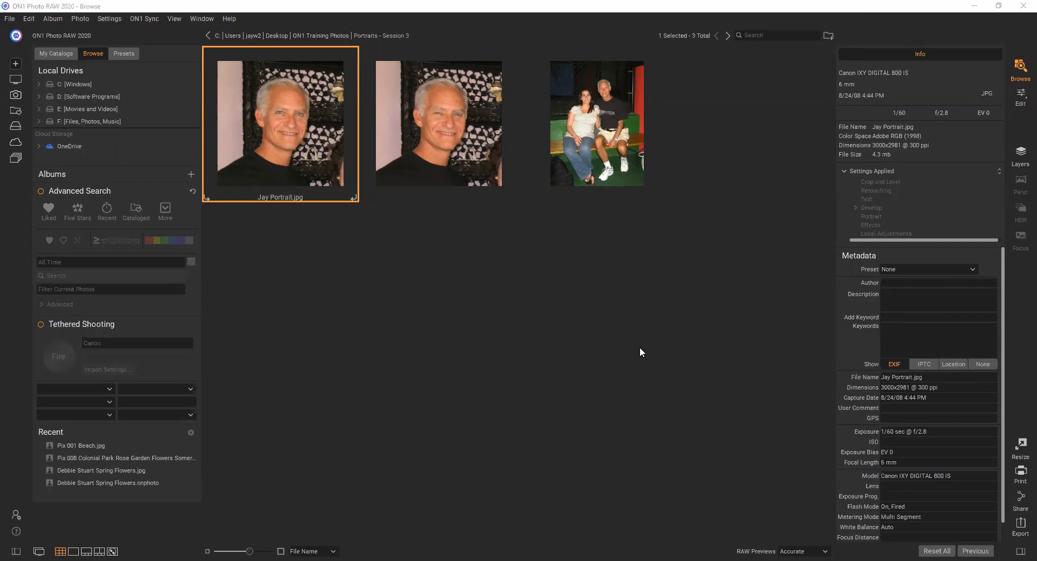
# Step: Switch to ON1 Photo RAW 2020, open the first portrait photo for editing and bring up its Portrait adjustments
pyautogui.doubleClick(292, 125)
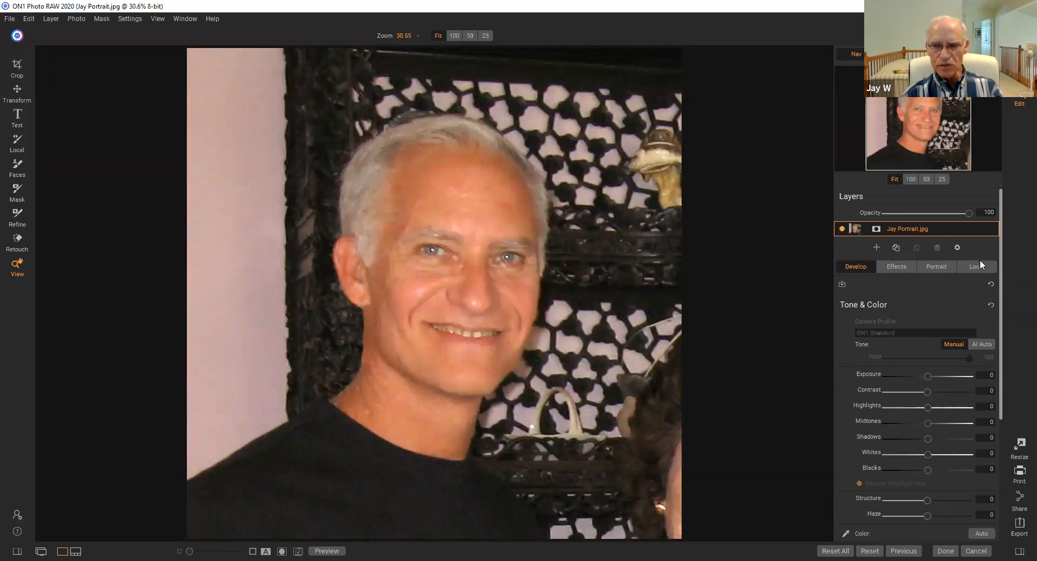
pyautogui.click(936, 266)
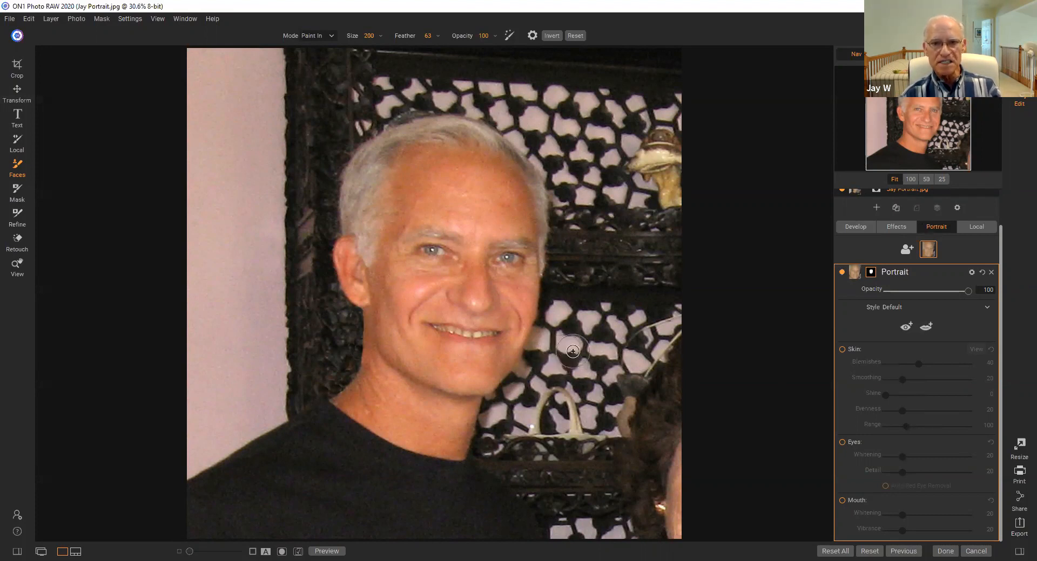
pyautogui.hotkey('ctrl', '-')
pyautogui.hotkey('ctrl', '-')
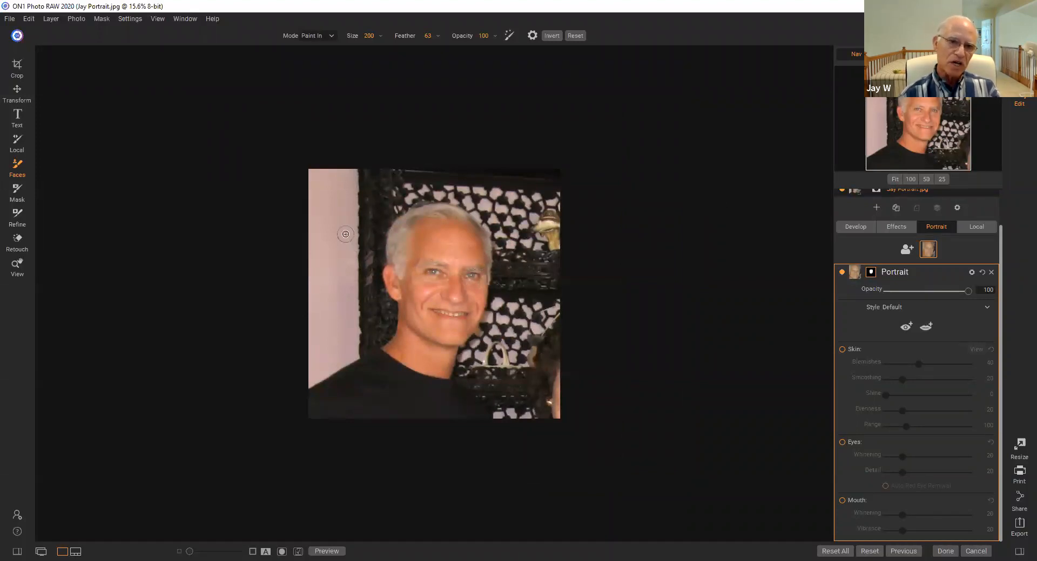
pyautogui.hotkey('ctrl', '+')
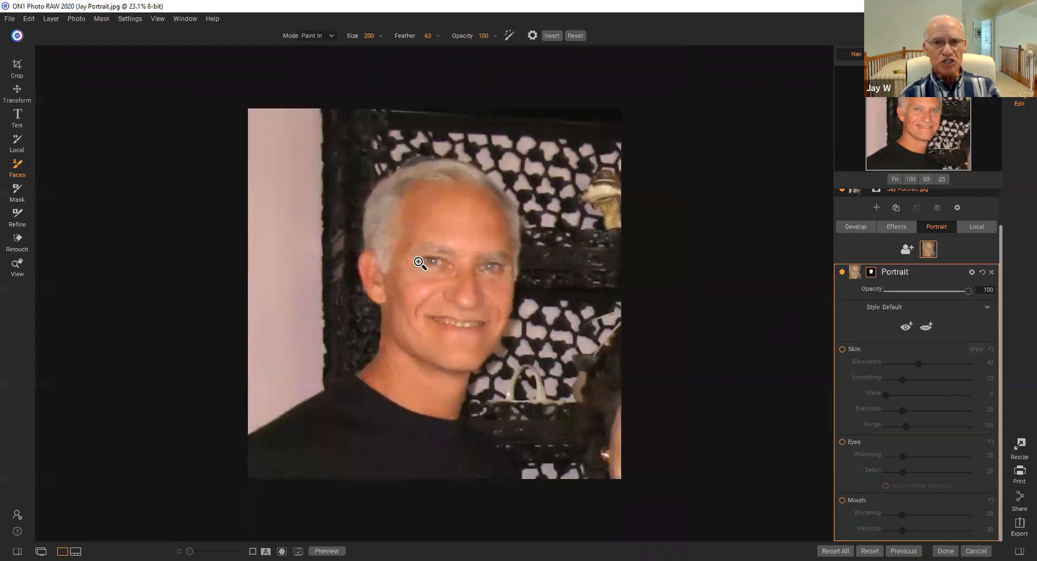
pyautogui.hotkey('ctrl', '+')
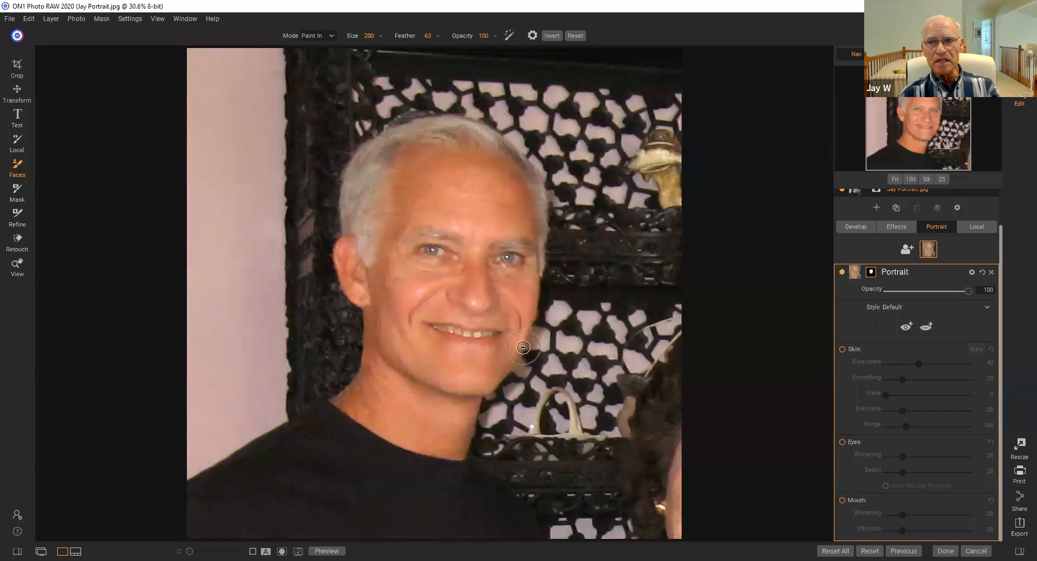
pyautogui.click(894, 179)
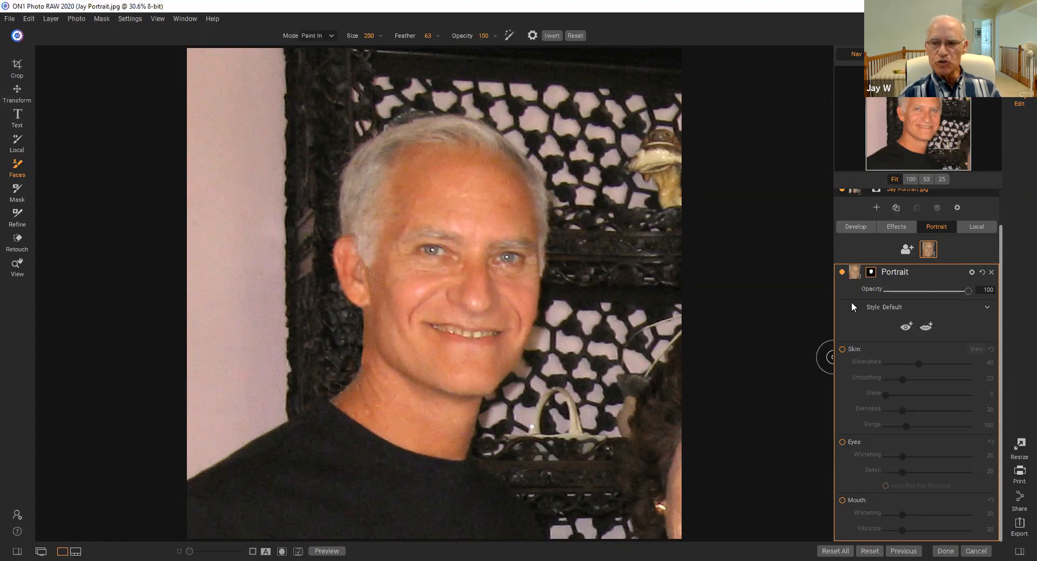
# Step: Enable Skin retouching, try Smoothing at 100 and 0, and settle on 25
pyautogui.click(842, 349)
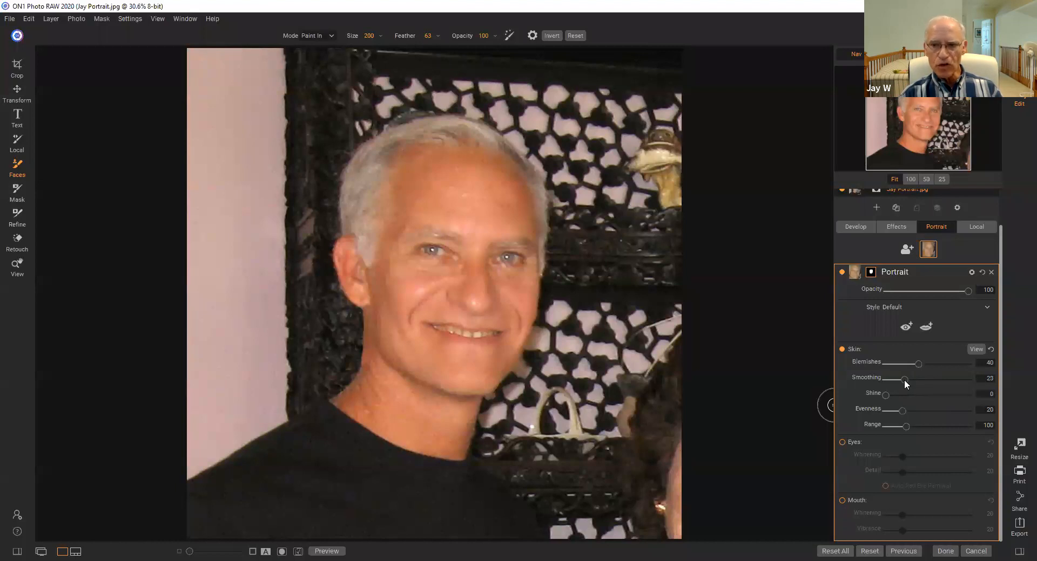
pyautogui.moveTo(903, 379); pyautogui.dragTo(1021, 383)
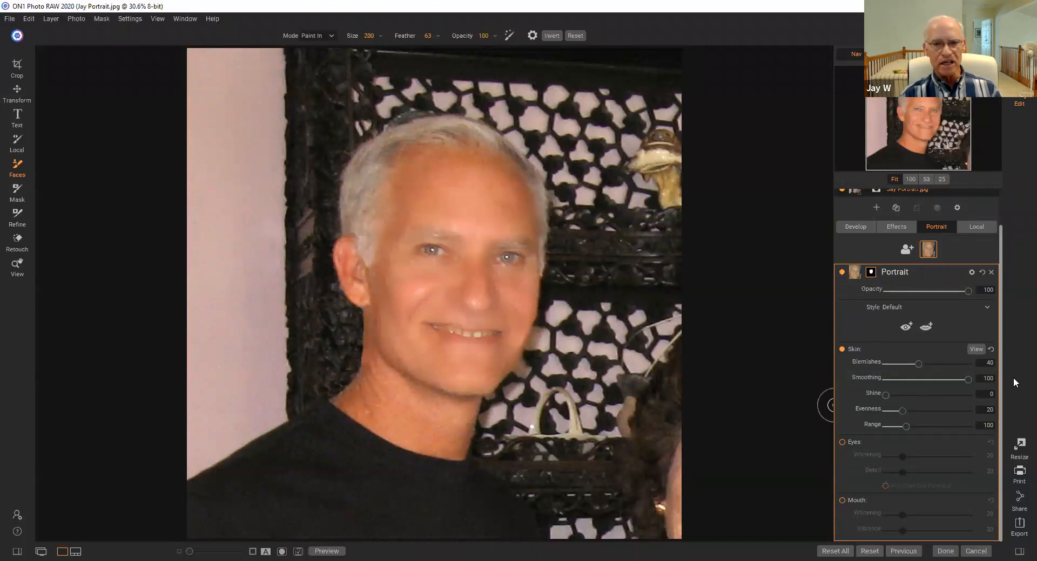
pyautogui.moveTo(899, 384); pyautogui.dragTo(891, 385)
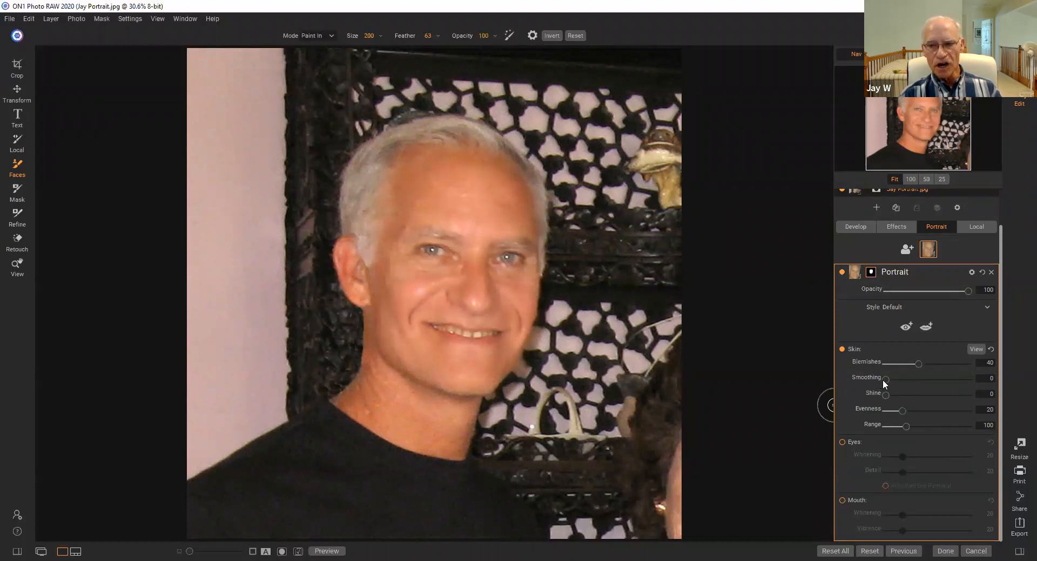
pyautogui.moveTo(887, 378); pyautogui.dragTo(907, 380)
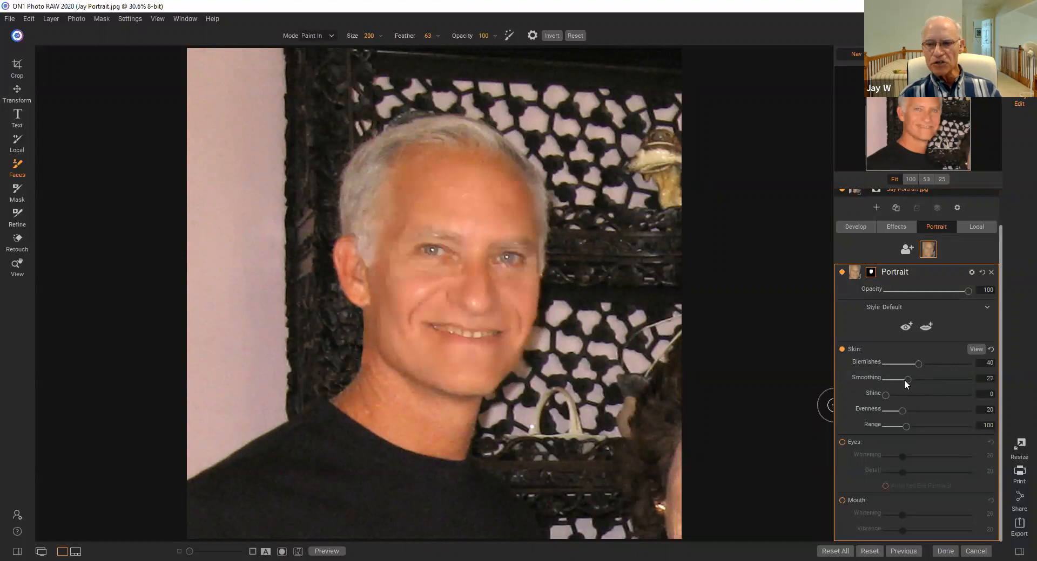
pyautogui.moveTo(906, 380); pyautogui.dragTo(906, 380)
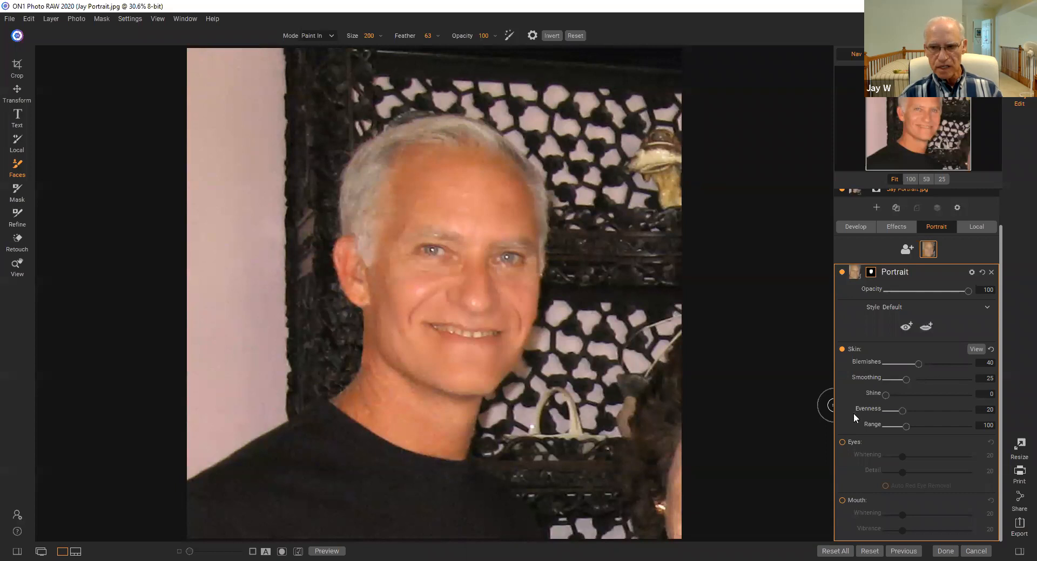
# Step: Enable Eyes retouching and mark the center of each eye on the portrait
pyautogui.click(841, 443)
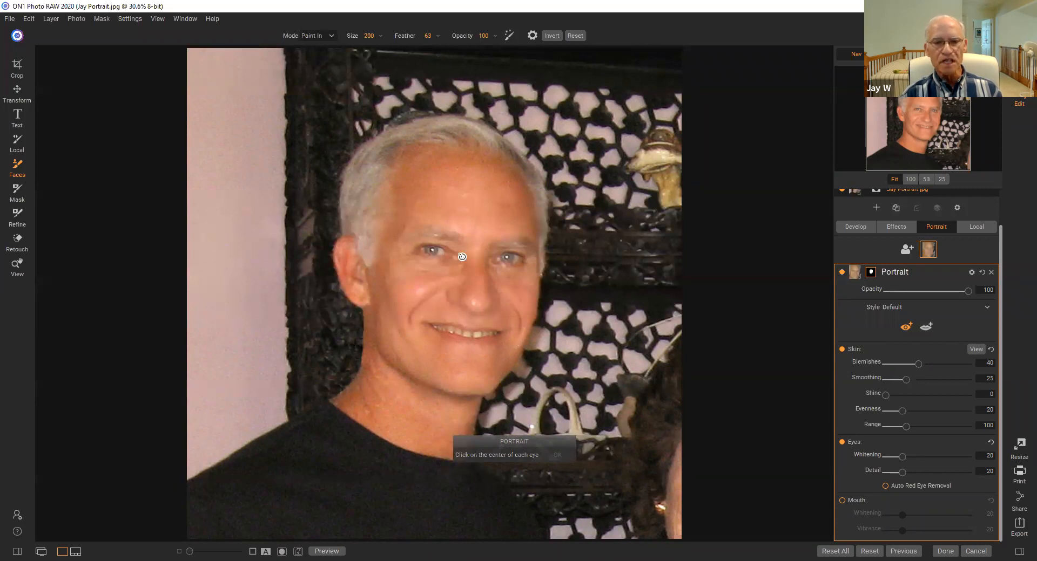
pyautogui.click(433, 250)
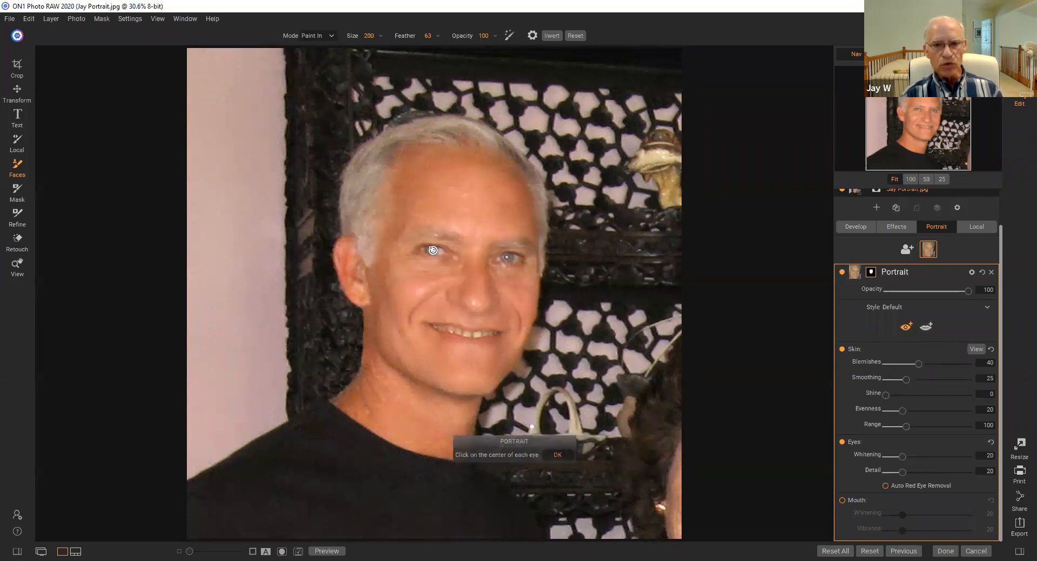
pyautogui.click(507, 257)
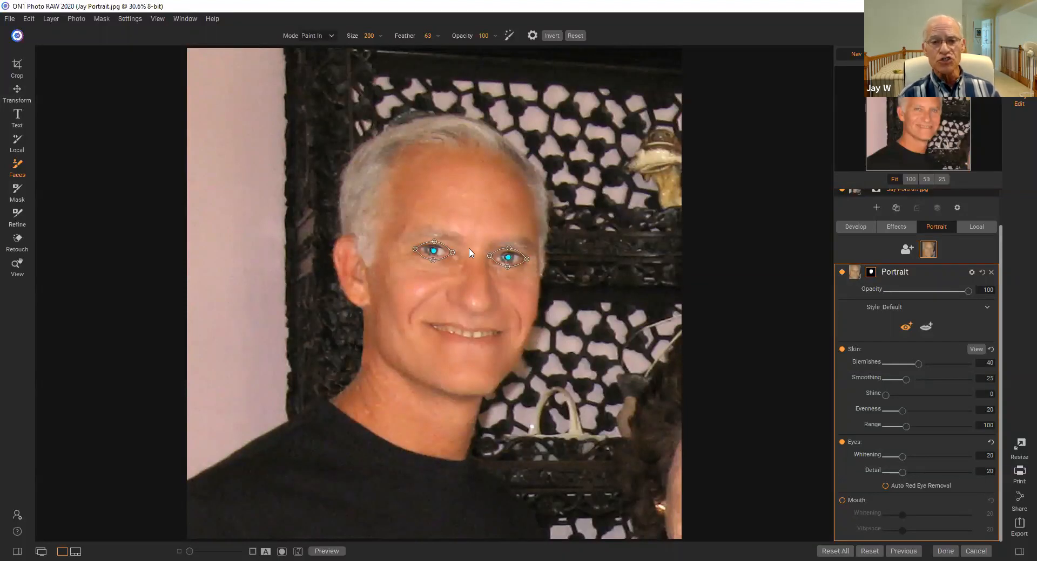
# Step: Reopen the eye outlines for editing and tighten all four sides of the left-hand eye's outline to the eye's shape
pyautogui.scroll(3, 470, 253)
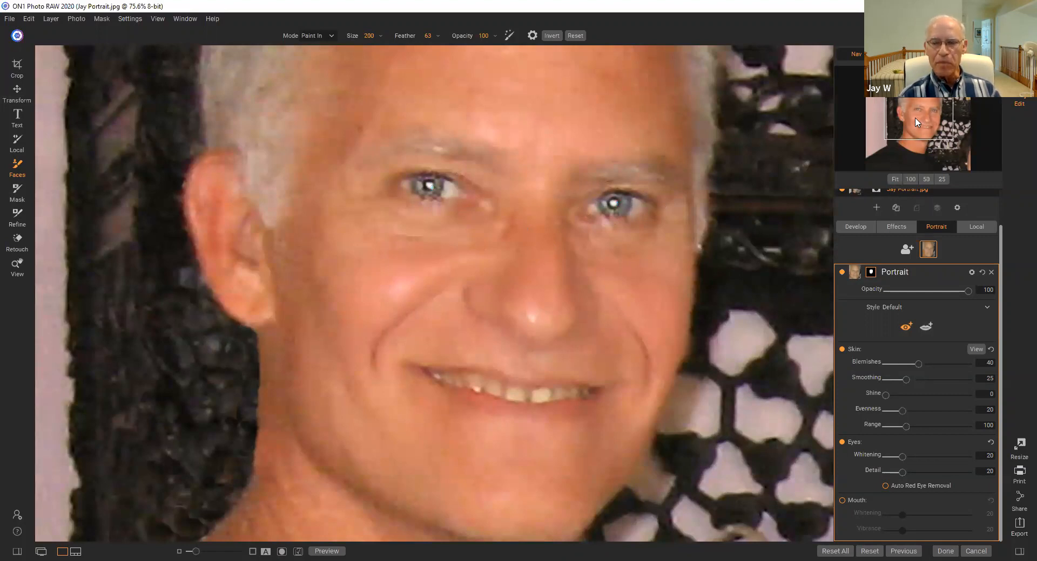
pyautogui.moveTo(916, 122)
pyautogui.mouseDown()
pyautogui.moveTo(927, 110)
pyautogui.moveTo(912, 107)
pyautogui.moveTo(904, 118)
pyautogui.moveTo(917, 128)
pyautogui.moveTo(925, 117)
pyautogui.mouseUp()
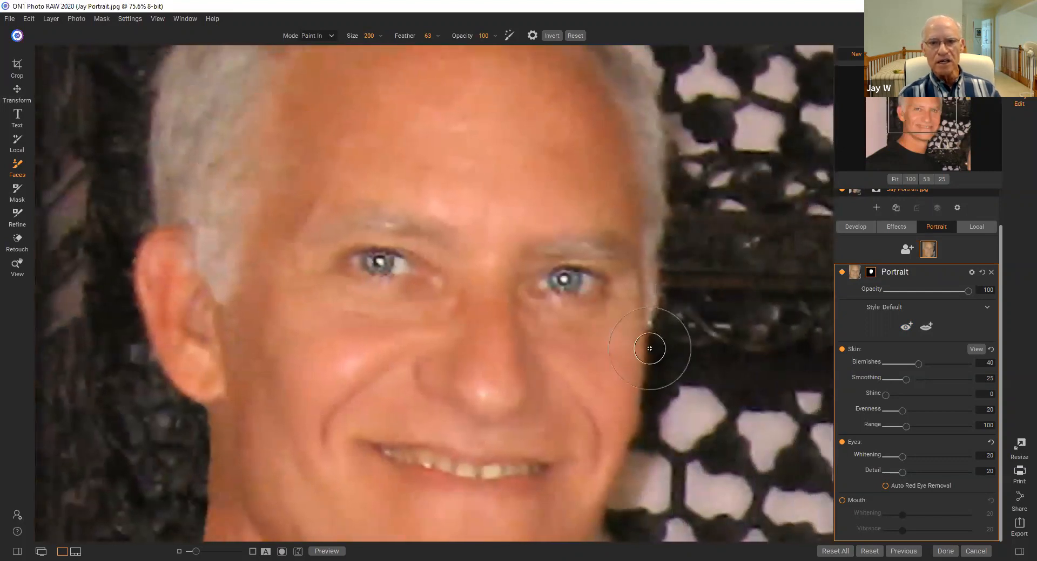
pyautogui.scroll(1, 649, 346)
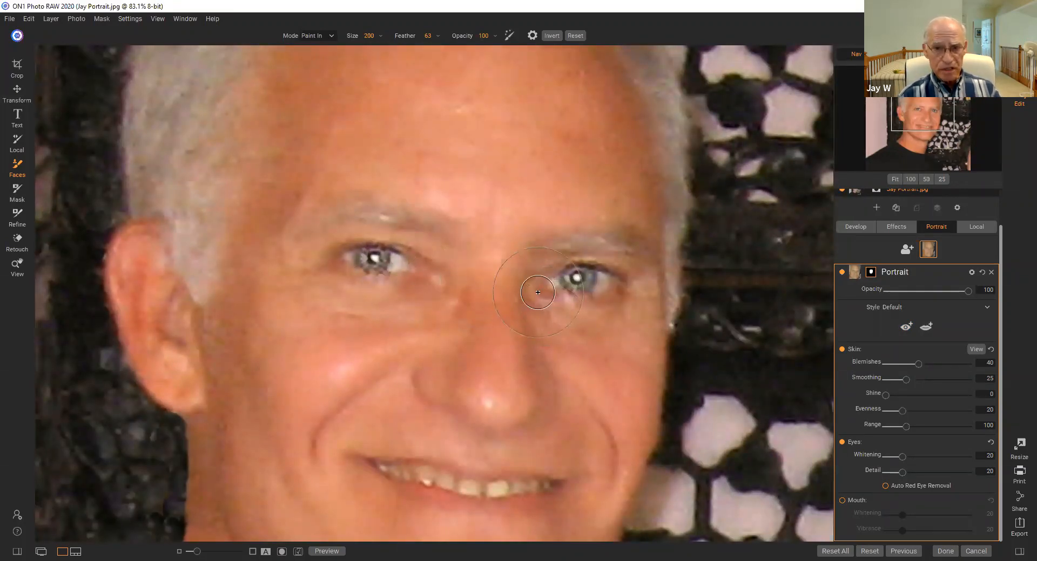
pyautogui.click(906, 328)
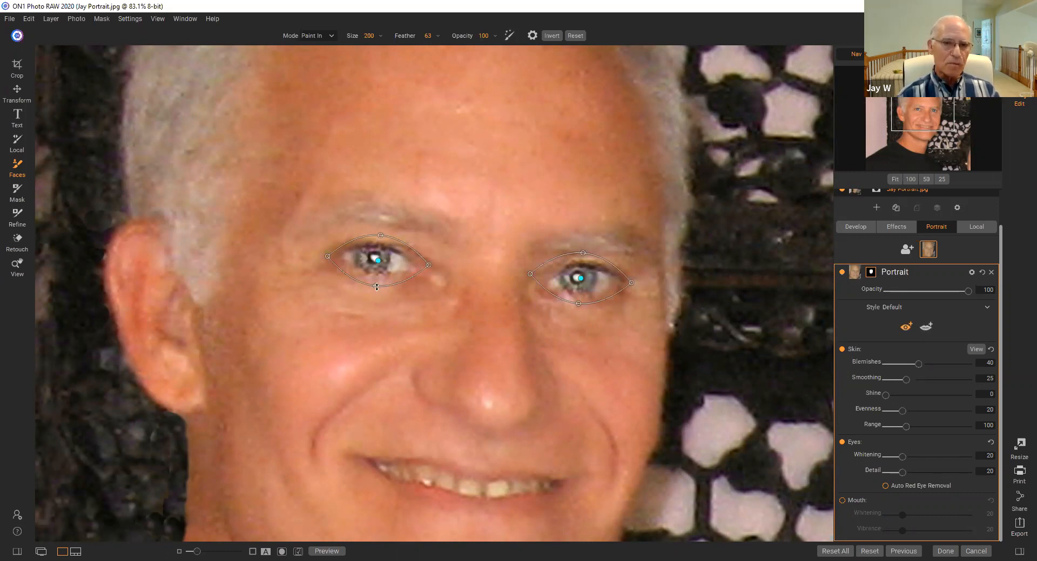
pyautogui.moveTo(377, 285); pyautogui.dragTo(377, 275)
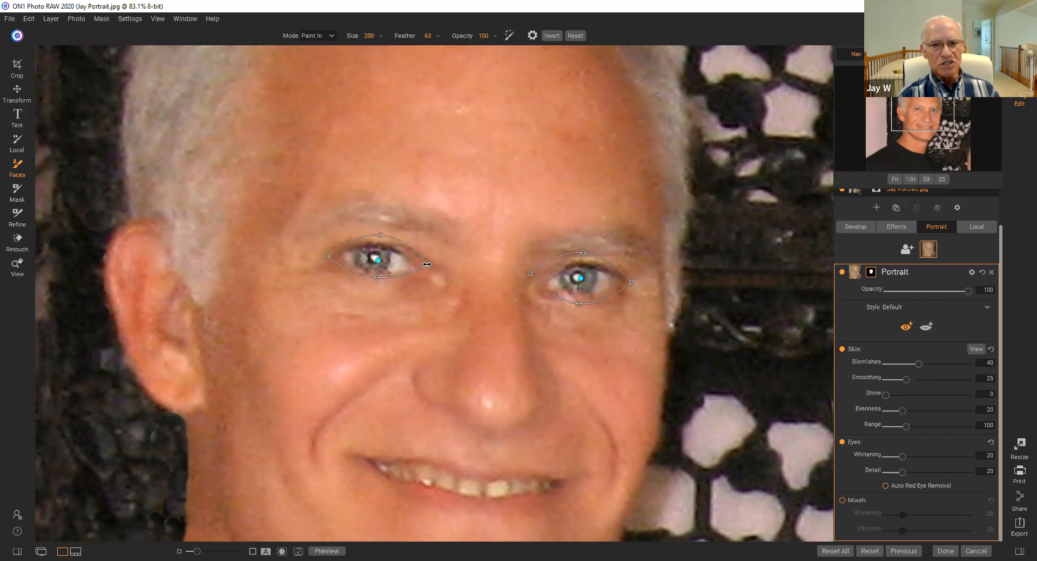
pyautogui.moveTo(429, 263); pyautogui.dragTo(416, 270)
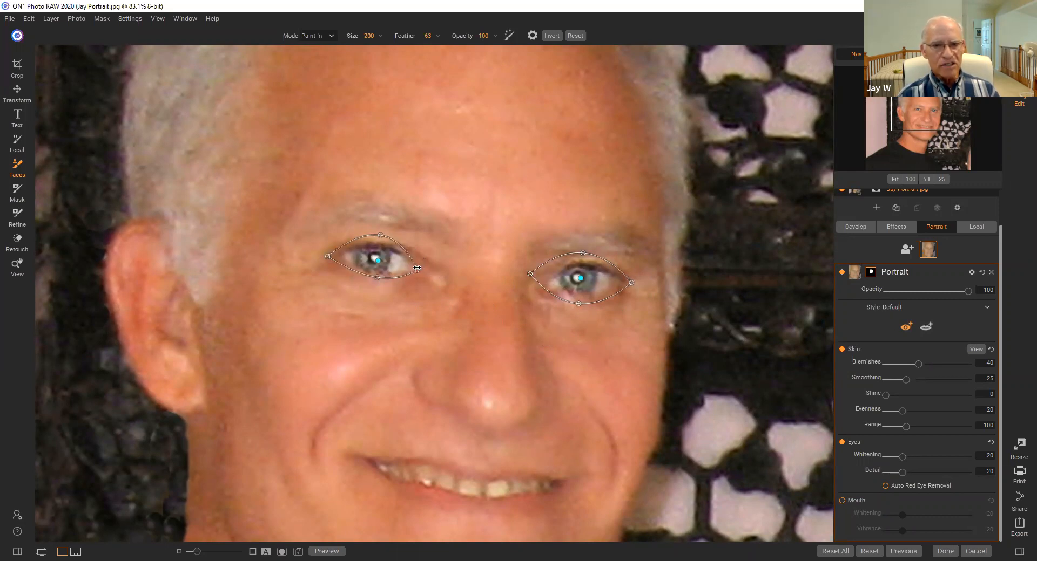
pyautogui.moveTo(385, 236)
pyautogui.mouseDown()
pyautogui.moveTo(374, 242)
pyautogui.moveTo(387, 245)
pyautogui.mouseUp()
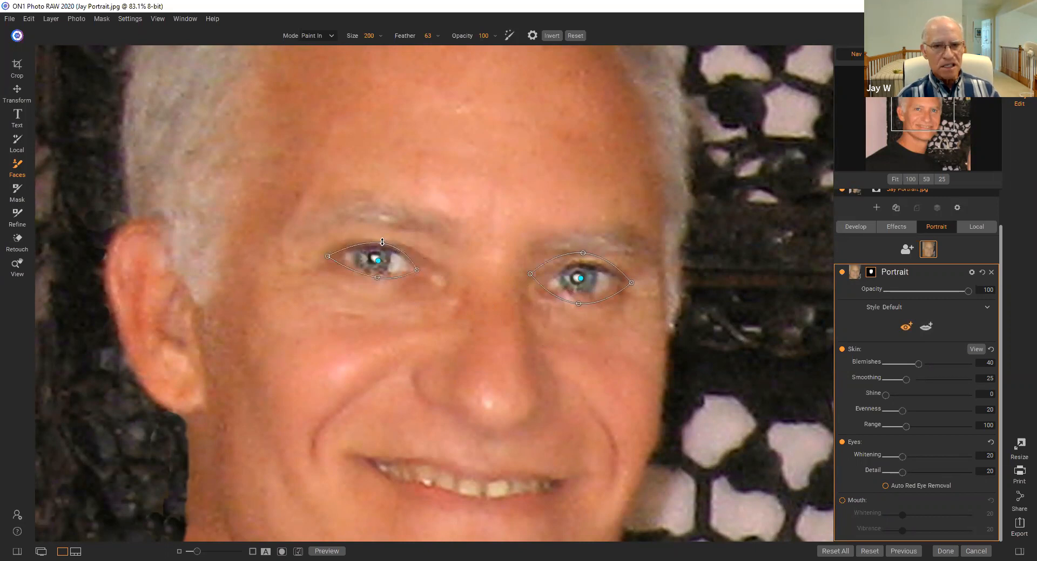
pyautogui.moveTo(328, 256); pyautogui.dragTo(335, 257)
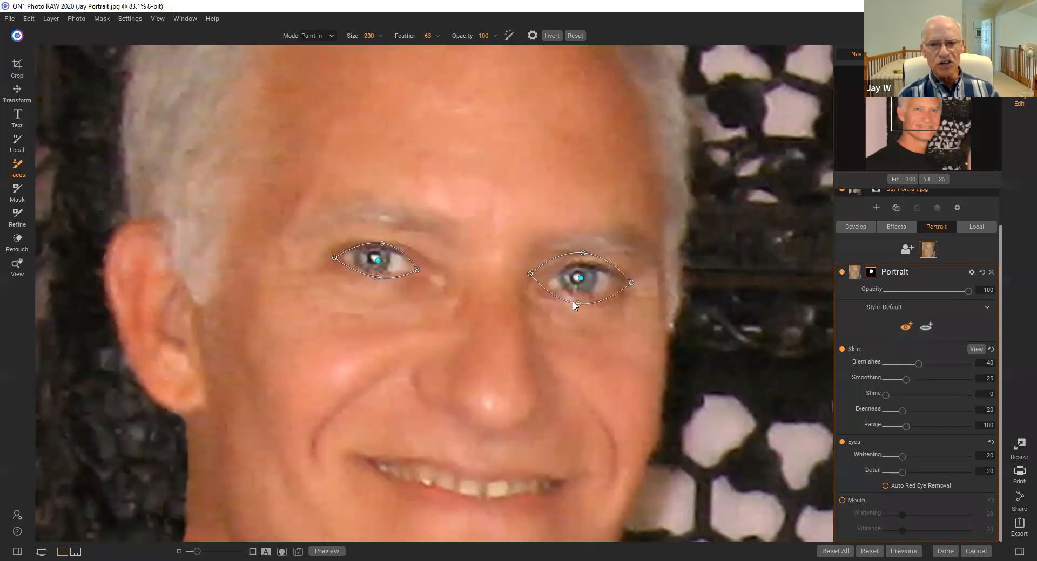
# Step: Tighten the right-hand eye's outline to the eye's shape on all four sides and finish editing the outlines
pyautogui.moveTo(578, 304); pyautogui.dragTo(579, 300)
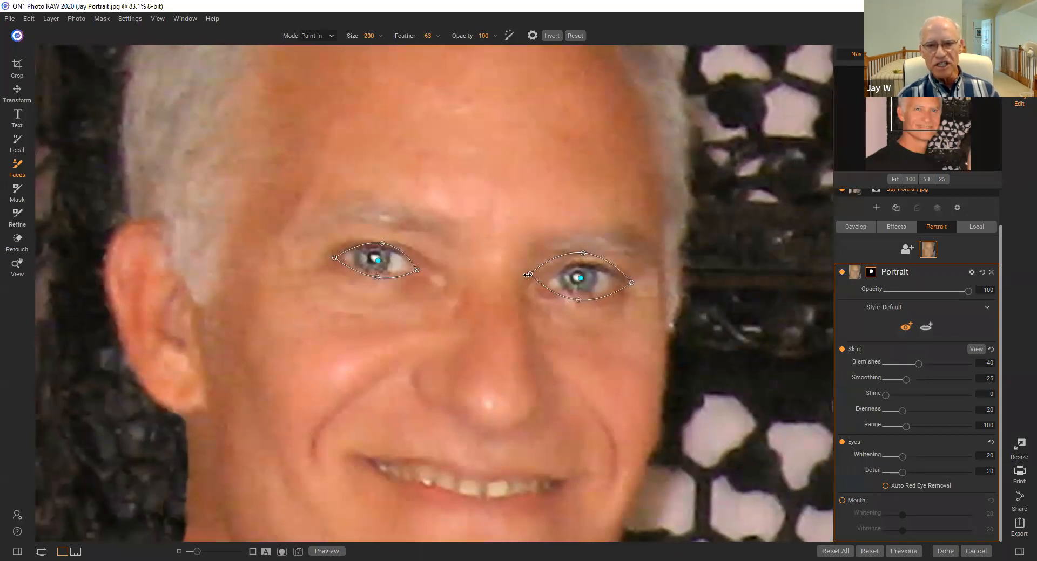
pyautogui.moveTo(530, 274); pyautogui.dragTo(542, 290)
pyautogui.moveTo(583, 252); pyautogui.dragTo(575, 263)
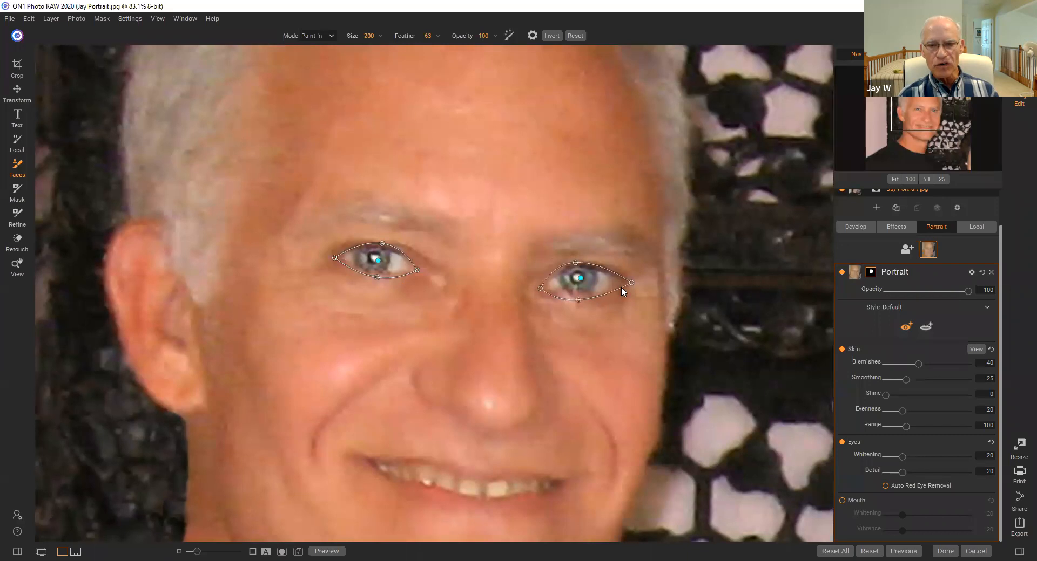
pyautogui.moveTo(631, 282); pyautogui.dragTo(621, 284)
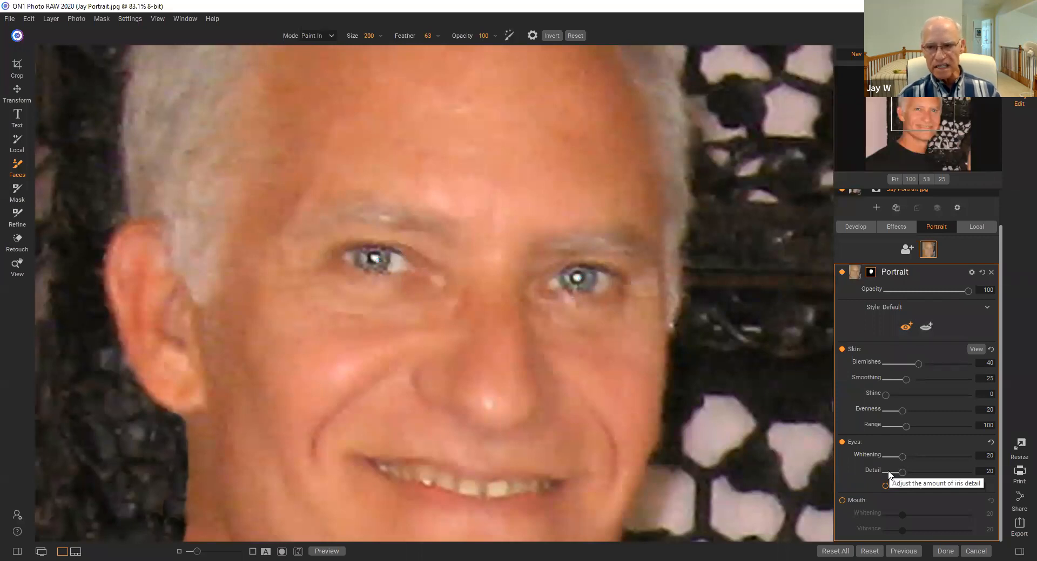
# Step: Try lower and higher Detail amounts for the eyes and settle on 4
pyautogui.moveTo(903, 472); pyautogui.dragTo(868, 473)
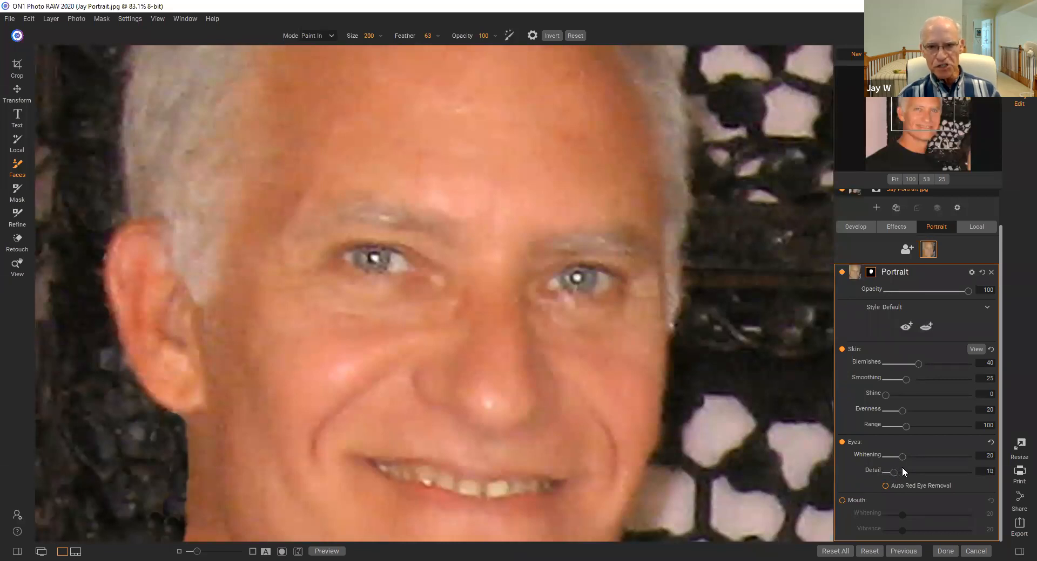
pyautogui.moveTo(907, 470); pyautogui.dragTo(920, 471)
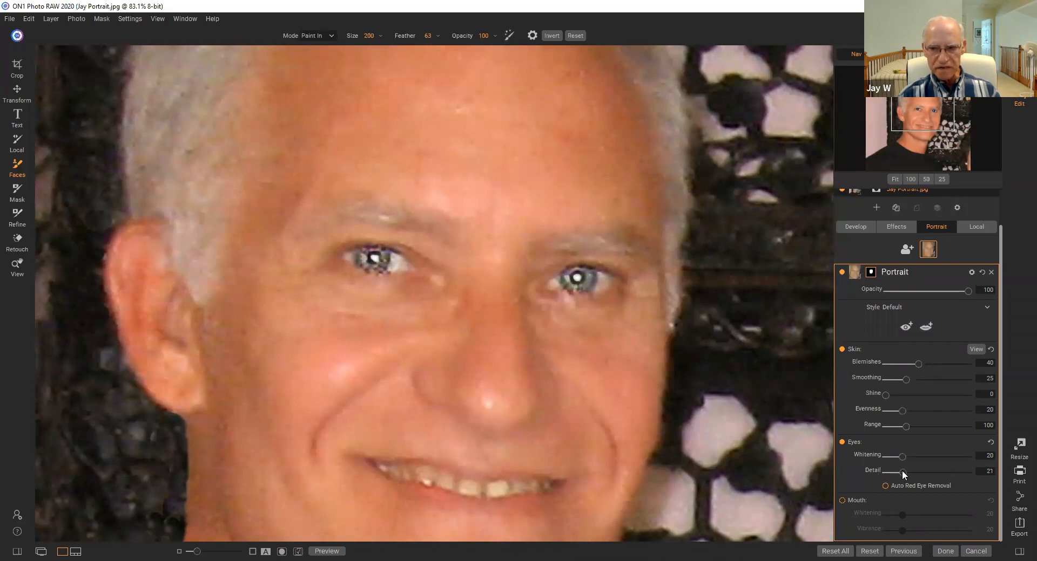
pyautogui.moveTo(892, 470); pyautogui.dragTo(887, 470)
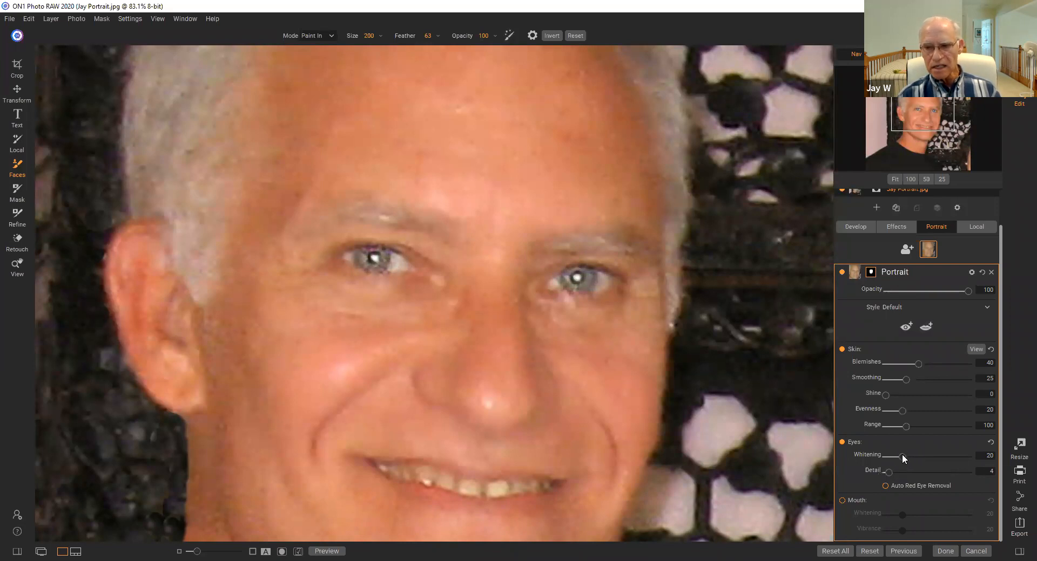
# Step: Try the eyes' Whitening at 100 and 0, and set it to 31
pyautogui.click(902, 456)
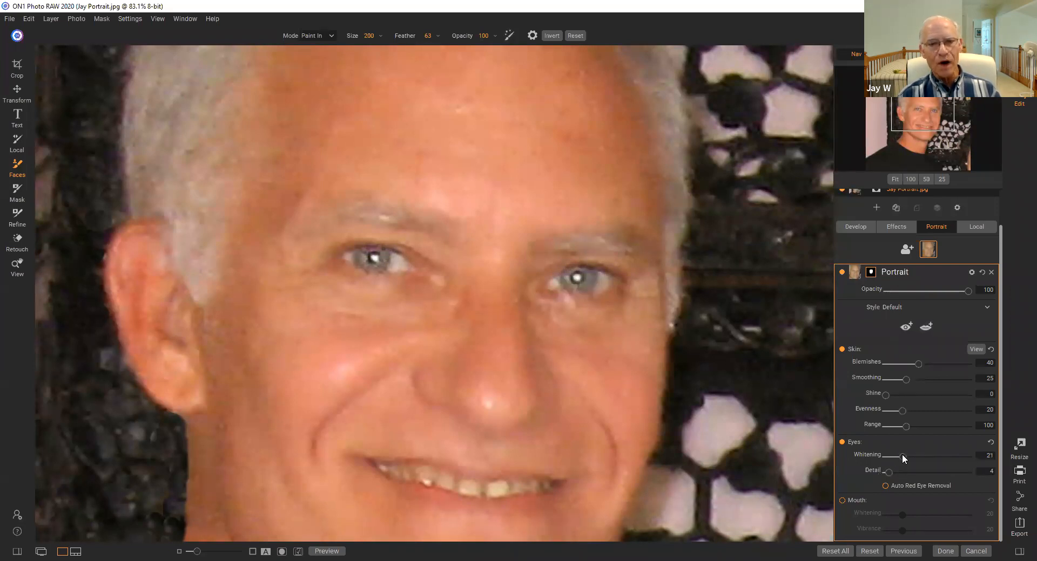
pyautogui.moveTo(935, 455); pyautogui.dragTo(1021, 456)
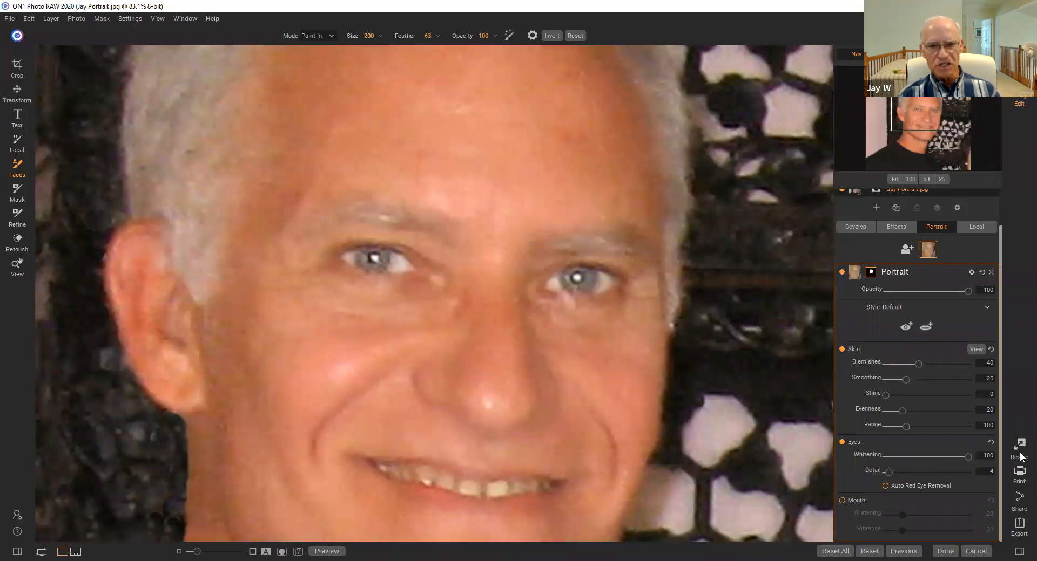
pyautogui.click(886, 456)
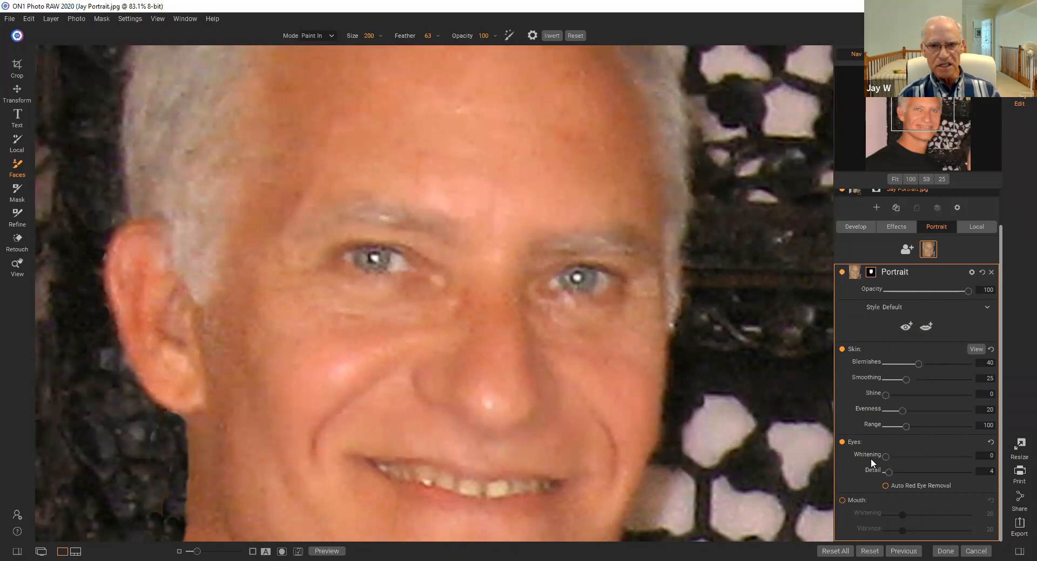
pyautogui.moveTo(887, 457)
pyautogui.mouseDown()
pyautogui.moveTo(954, 459)
pyautogui.moveTo(901, 465)
pyautogui.mouseUp()
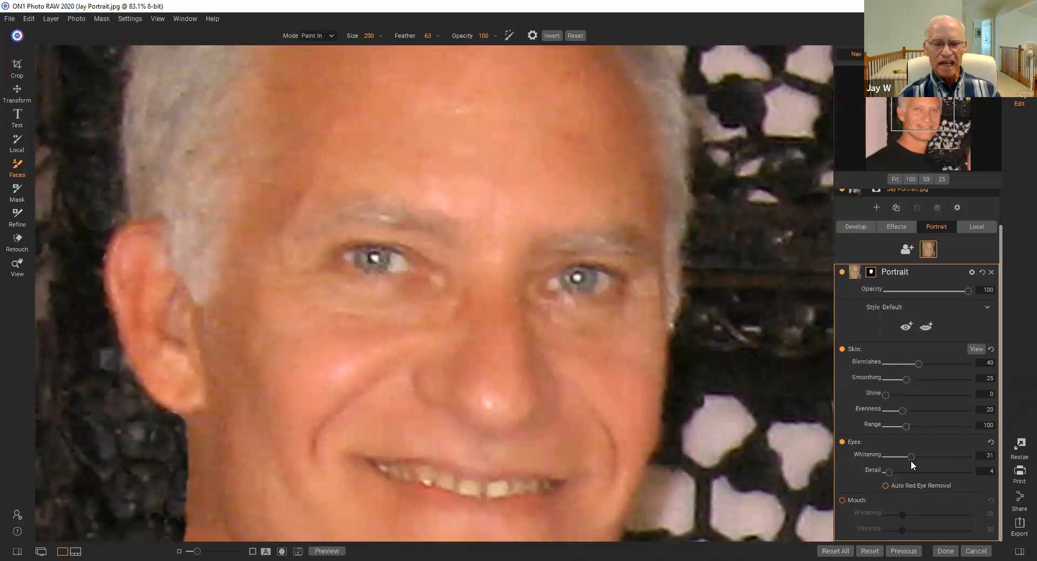
# Step: Set the eyes' Whitening to 28 and compare the portrait with the eye retouching off and on
pyautogui.moveTo(911, 463); pyautogui.dragTo(910, 464)
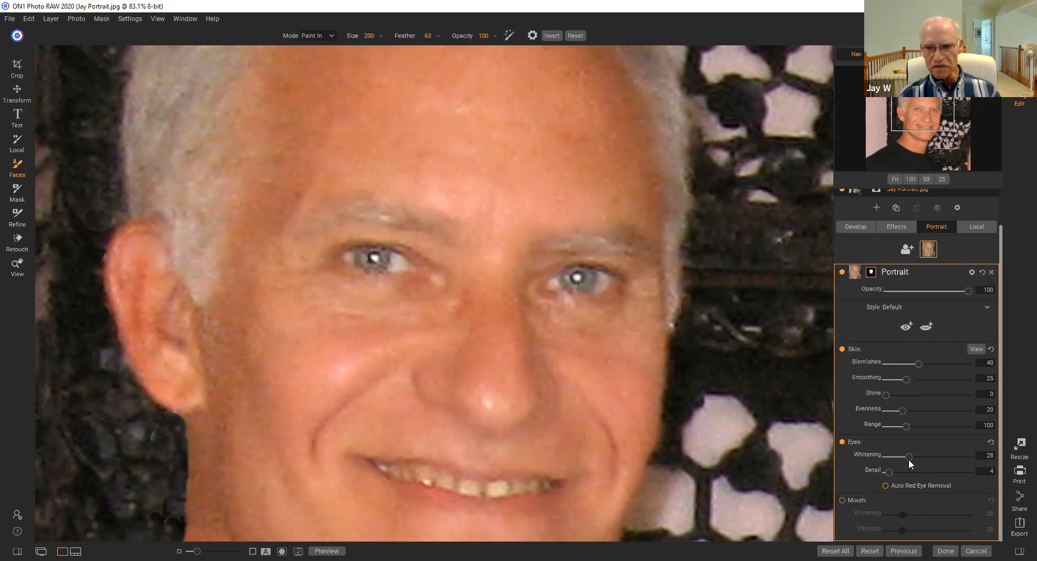
pyautogui.click(842, 442)
pyautogui.click(842, 442)
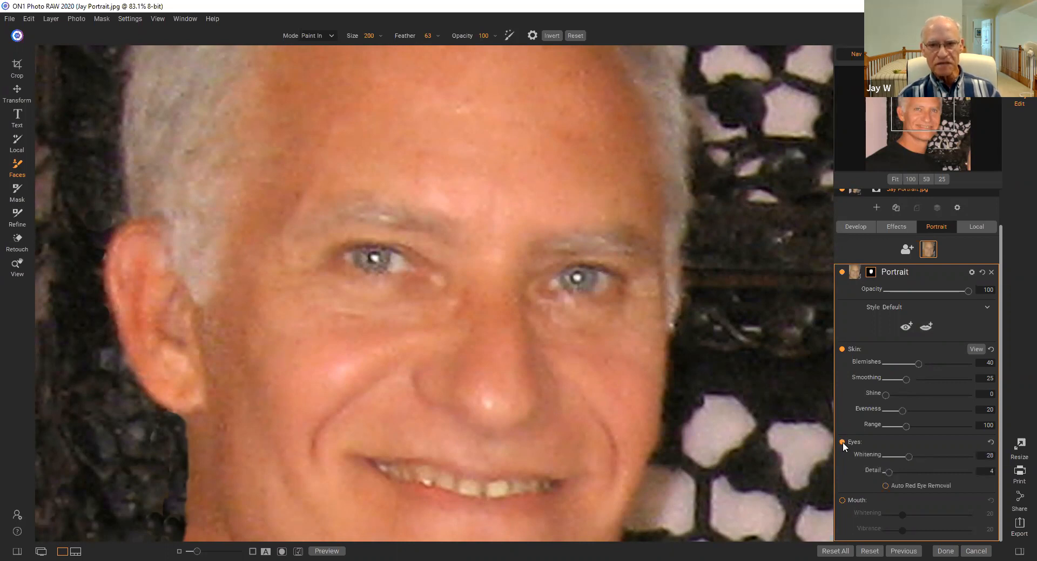
pyautogui.click(842, 442)
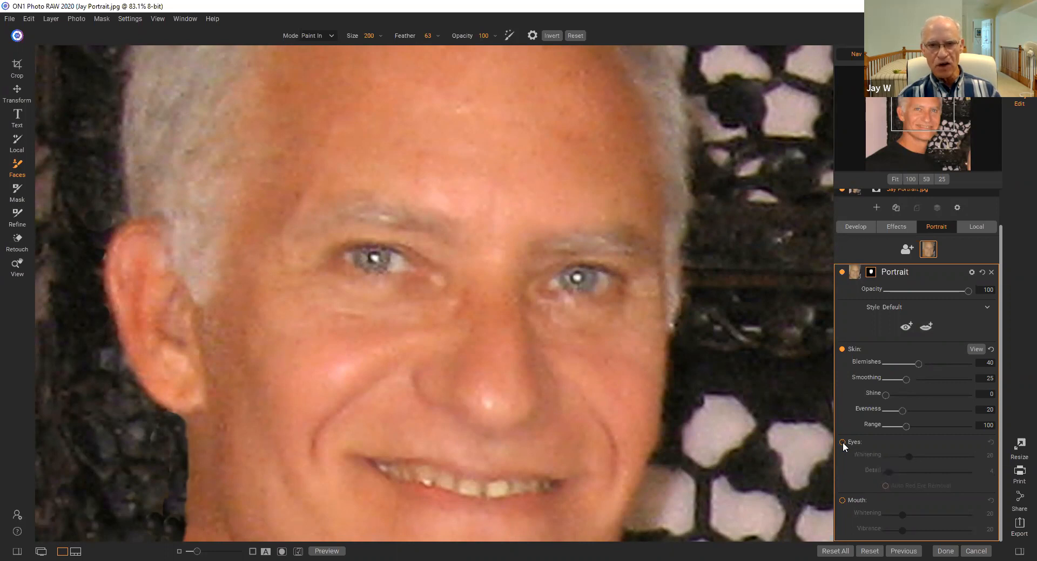
pyautogui.click(843, 443)
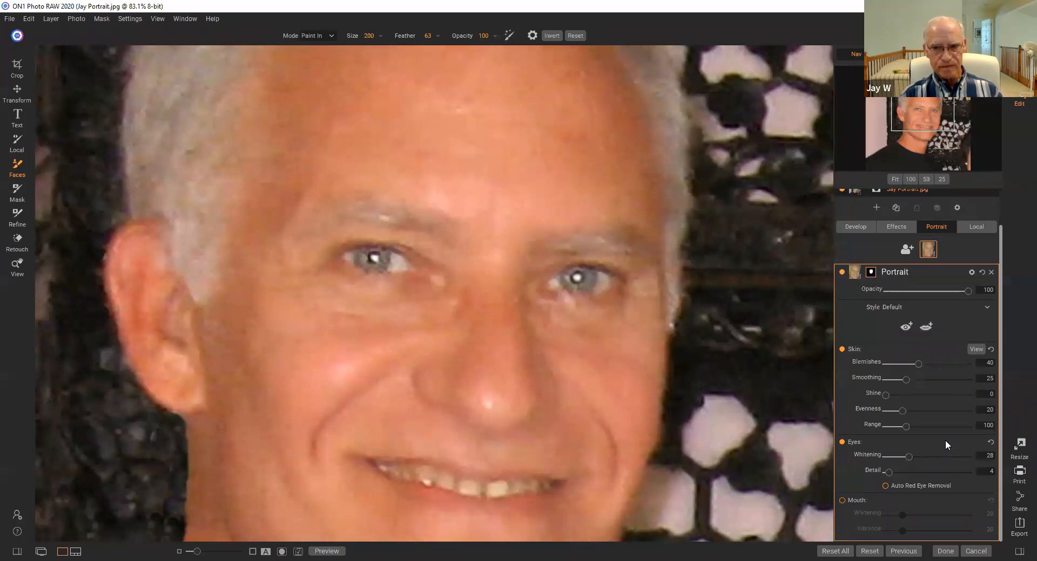
# Step: Enable mouth retouching with teeth included, mark both mouth corners, and fit the outline to the lower lip, teeth and upper lip
pyautogui.click(842, 501)
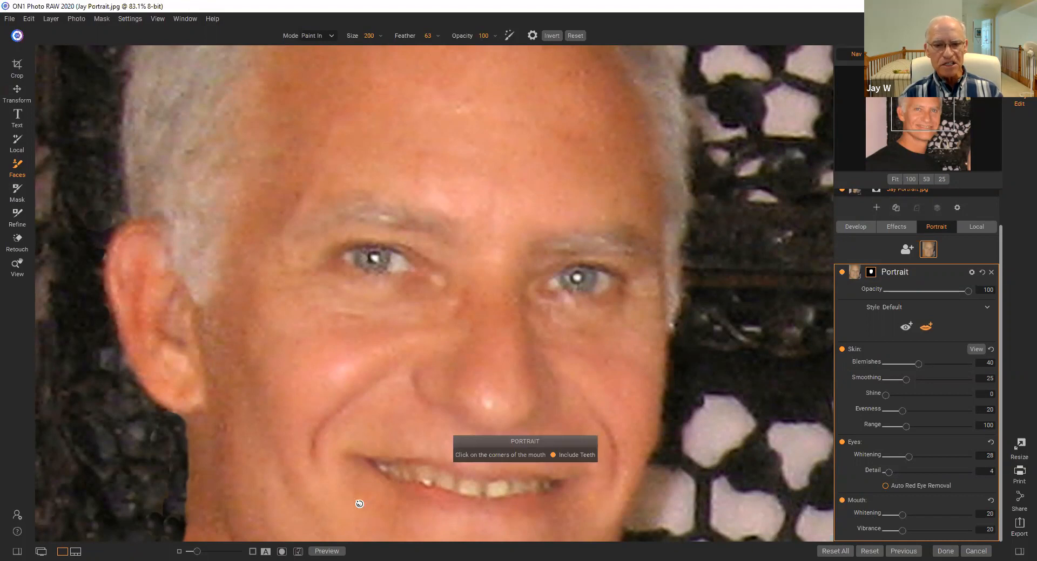
pyautogui.click(365, 459)
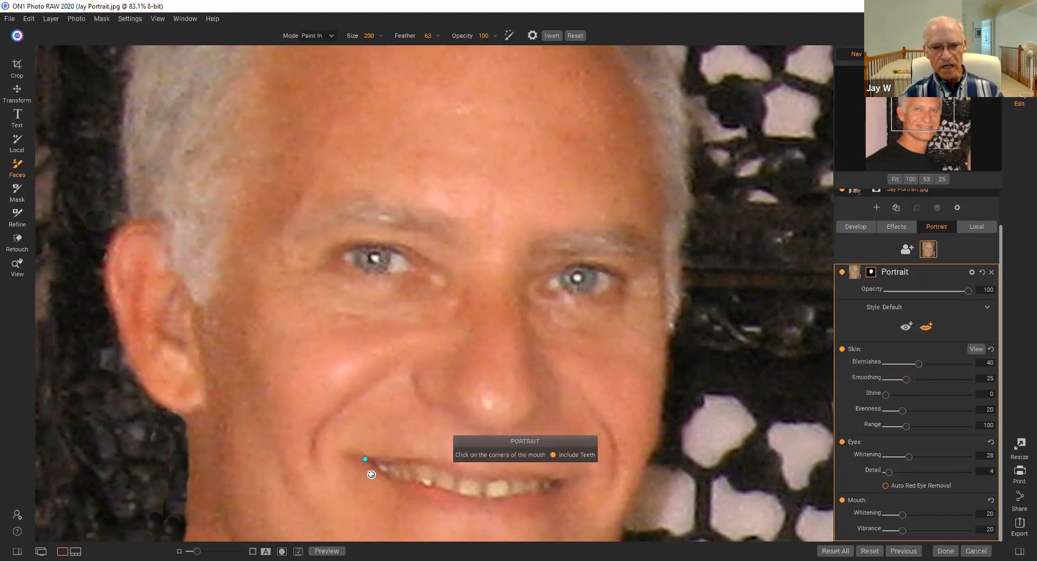
pyautogui.click(565, 480)
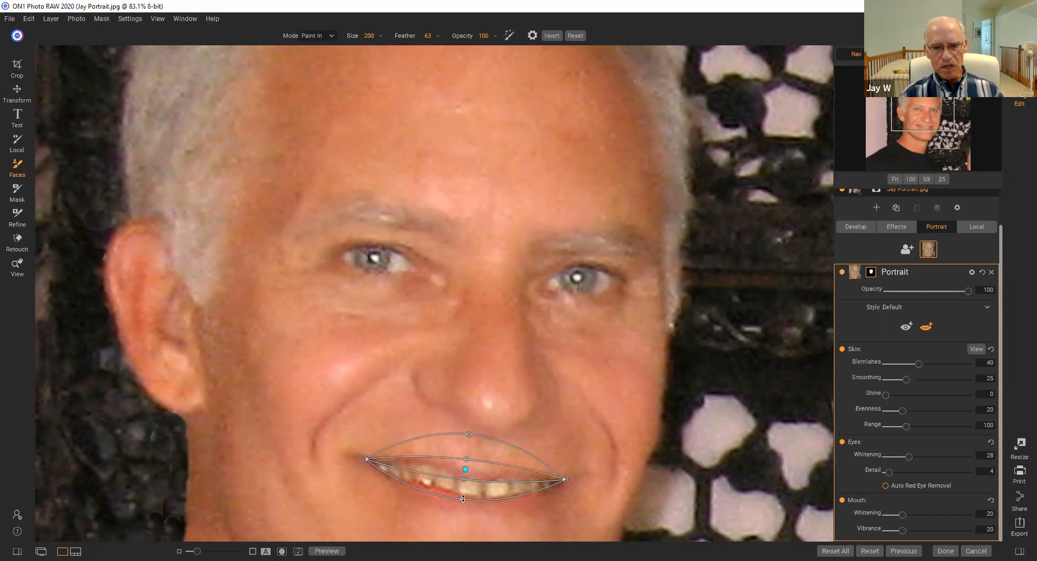
pyautogui.moveTo(463, 499)
pyautogui.mouseDown()
pyautogui.moveTo(464, 517)
pyautogui.moveTo(468, 492)
pyautogui.moveTo(474, 499)
pyautogui.mouseUp()
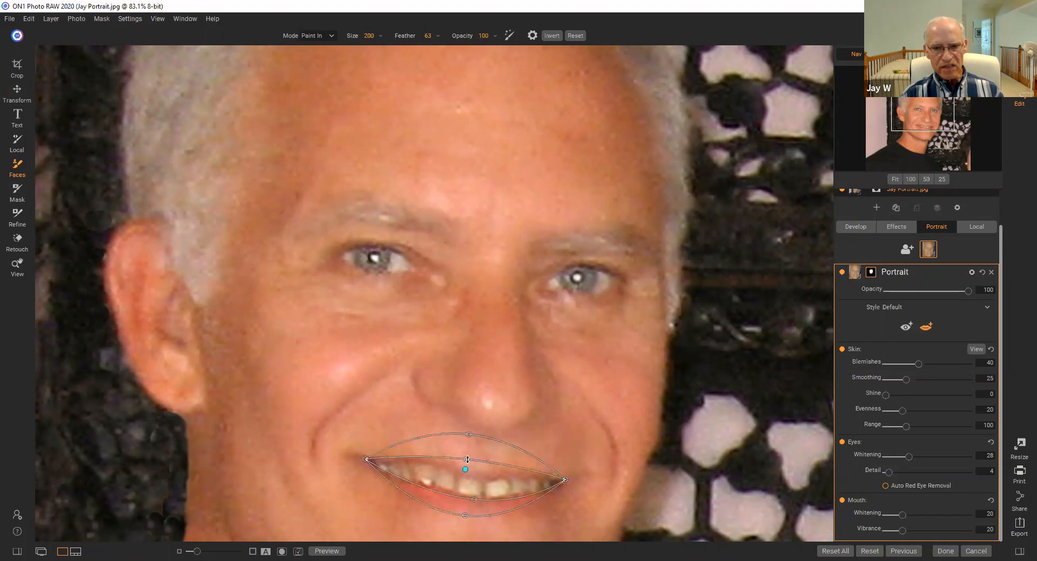
pyautogui.moveTo(465, 460); pyautogui.dragTo(455, 467)
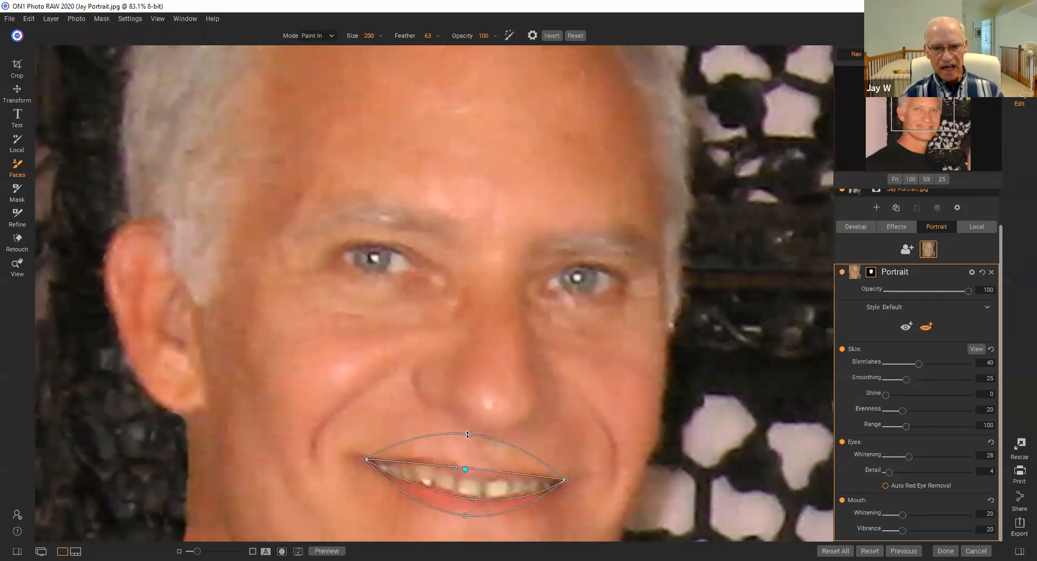
pyautogui.moveTo(468, 437); pyautogui.dragTo(467, 462)
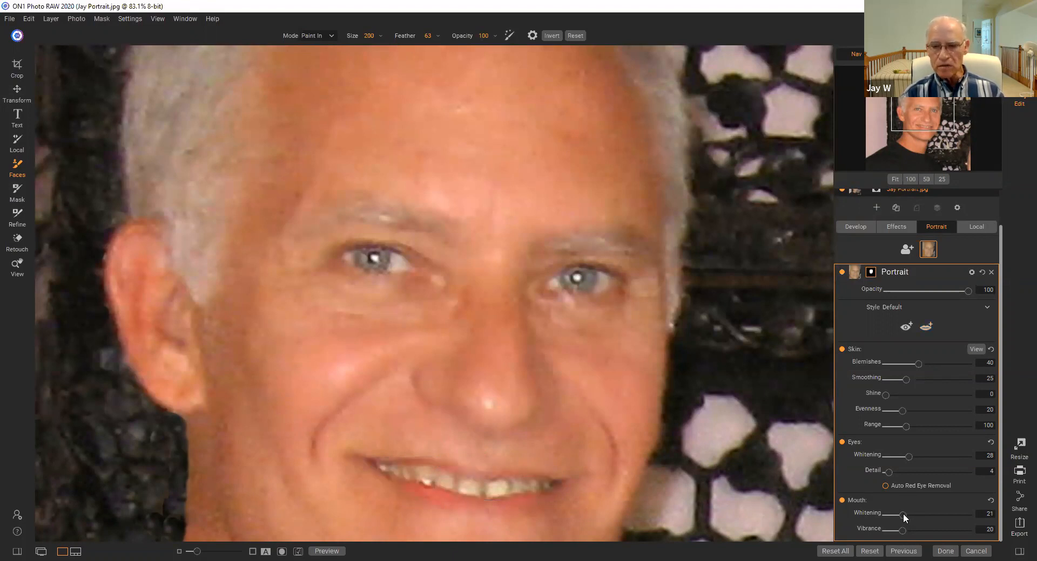
# Step: Adjust the mouth's Whitening and try its Vibrance at 100, settling on Whitening 32 and Vibrance 16
pyautogui.moveTo(904, 513)
pyautogui.mouseDown()
pyautogui.moveTo(928, 514)
pyautogui.moveTo(866, 520)
pyautogui.moveTo(966, 524)
pyautogui.moveTo(911, 523)
pyautogui.mouseUp()
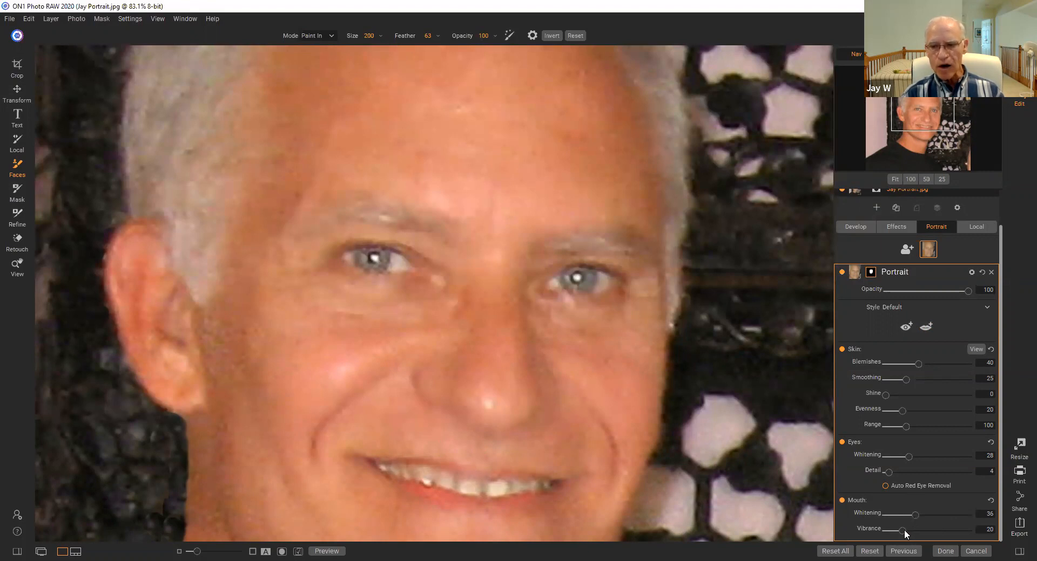
pyautogui.click(904, 531)
pyautogui.moveTo(913, 531); pyautogui.dragTo(991, 529)
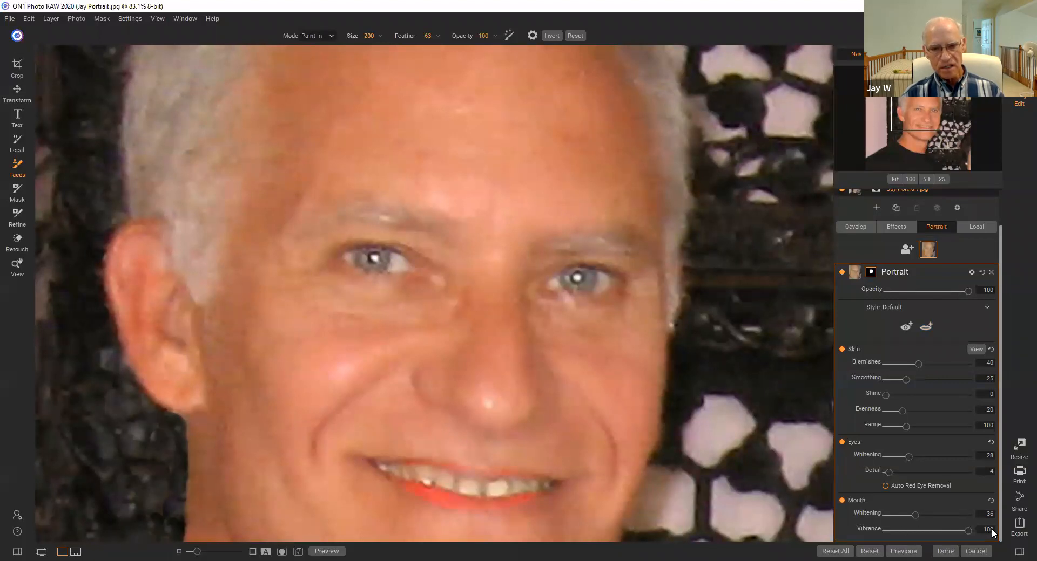
pyautogui.moveTo(992, 529)
pyautogui.mouseDown()
pyautogui.moveTo(879, 535)
pyautogui.moveTo(1005, 530)
pyautogui.mouseUp()
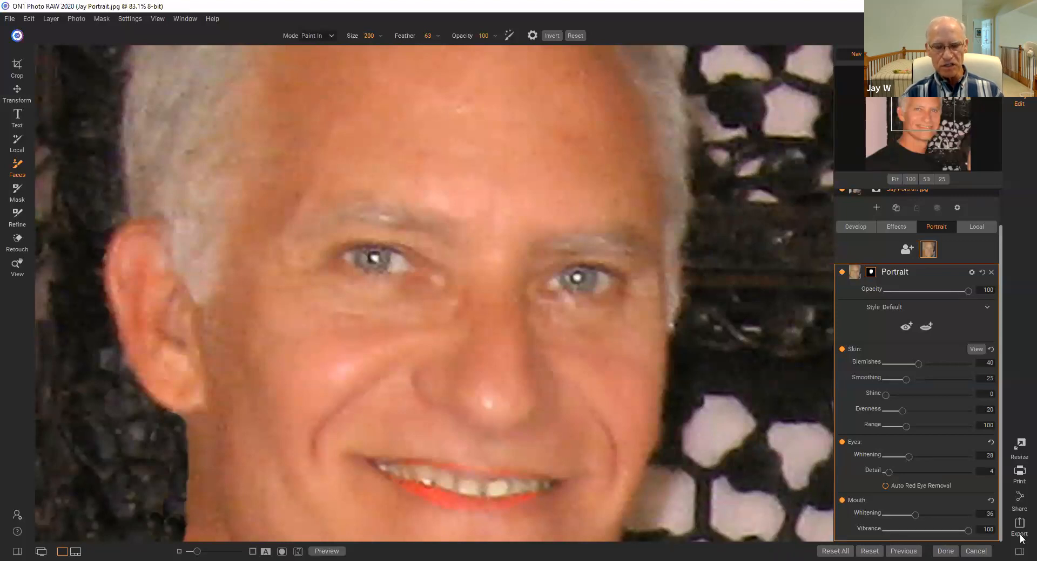
pyautogui.moveTo(967, 530); pyautogui.dragTo(906, 514)
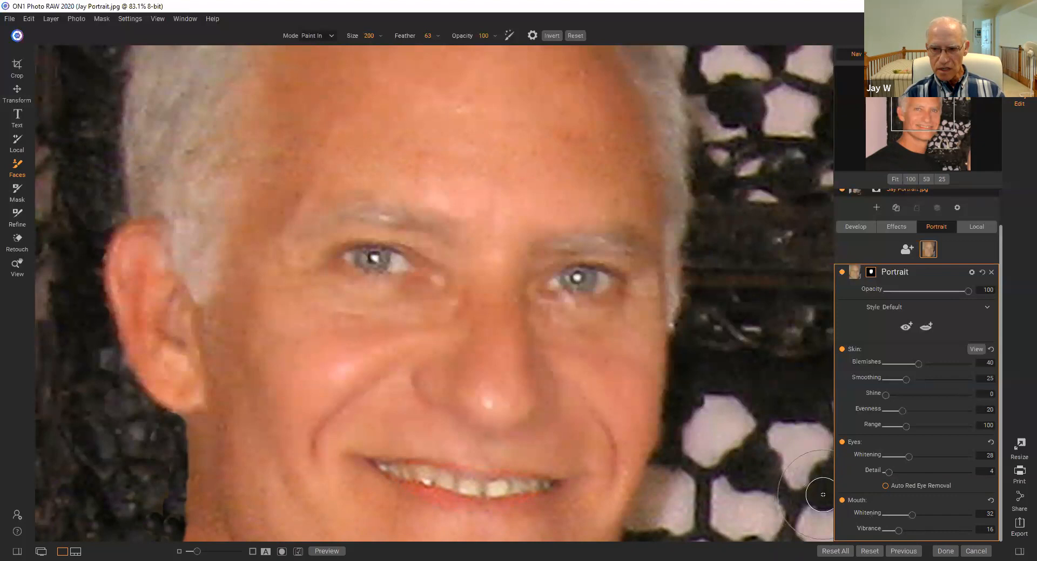
# Step: Compare the teeth and lips with the mouth retouching off and on
pyautogui.click(842, 501)
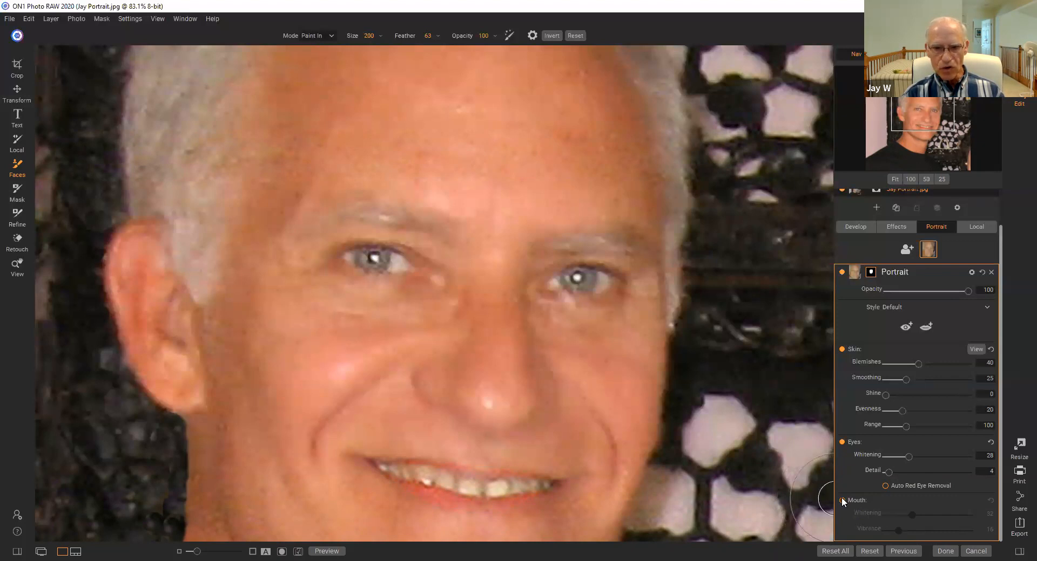
pyautogui.click(841, 501)
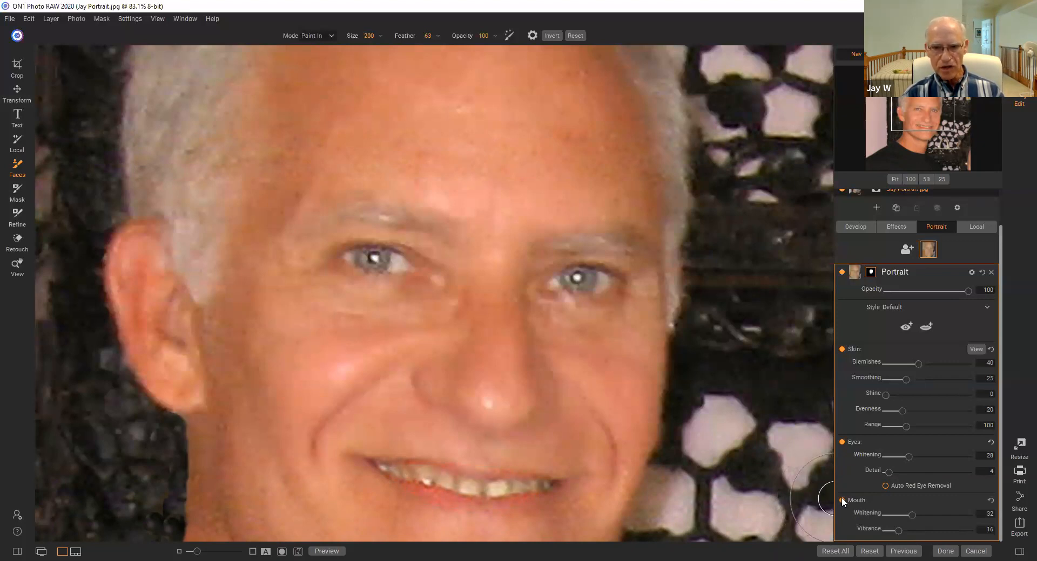
pyautogui.click(841, 501)
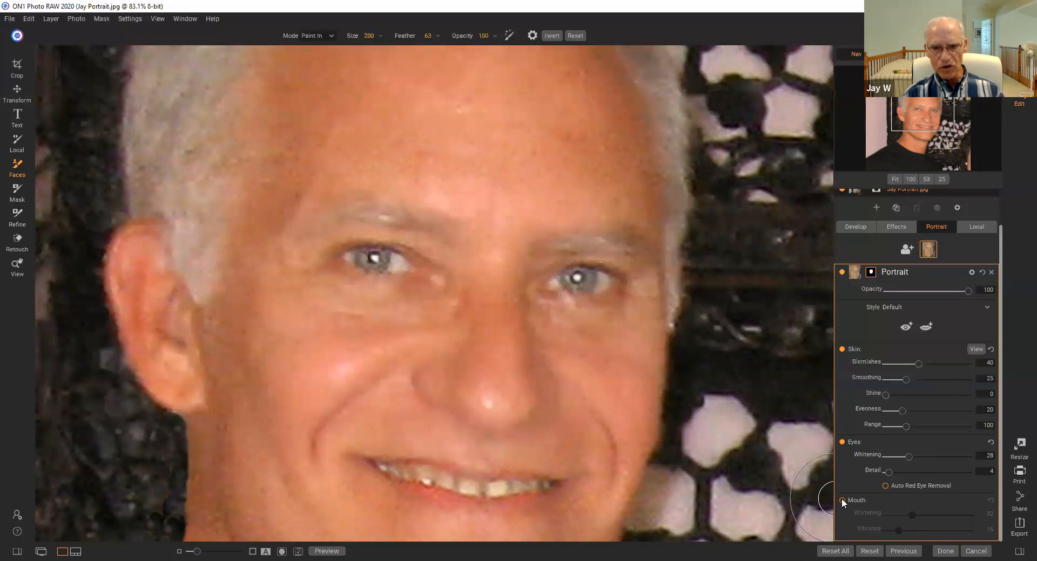
pyautogui.click(841, 501)
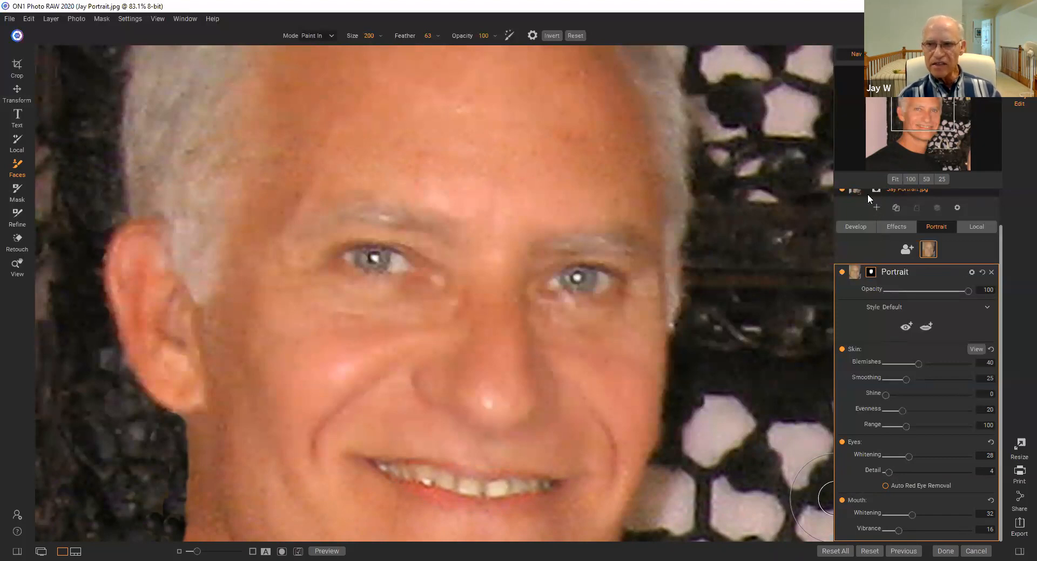
# Step: Fit the whole photo in view and compare it with all portrait retouching off and on
pyautogui.click(894, 179)
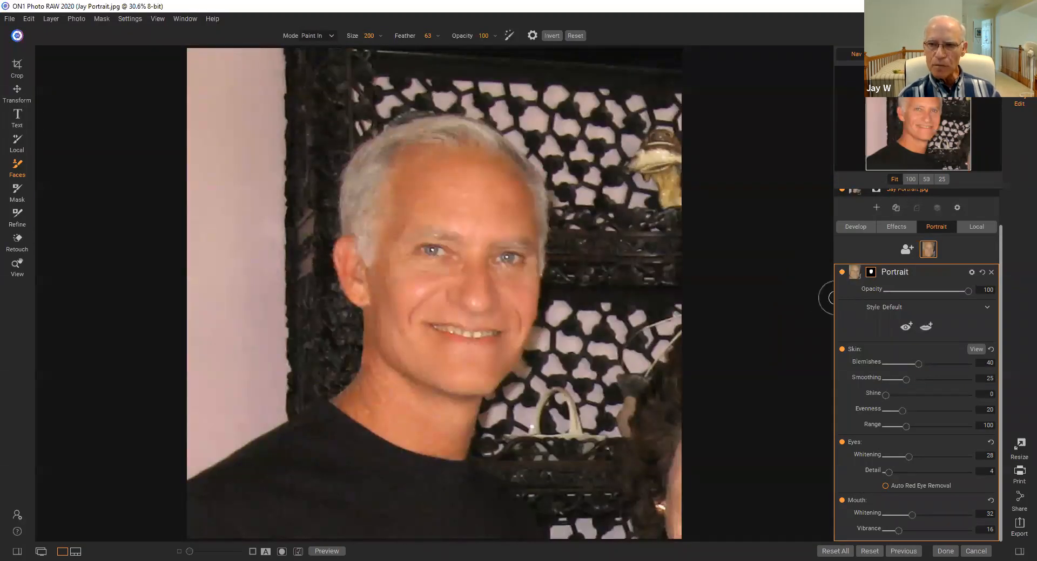
pyautogui.click(842, 272)
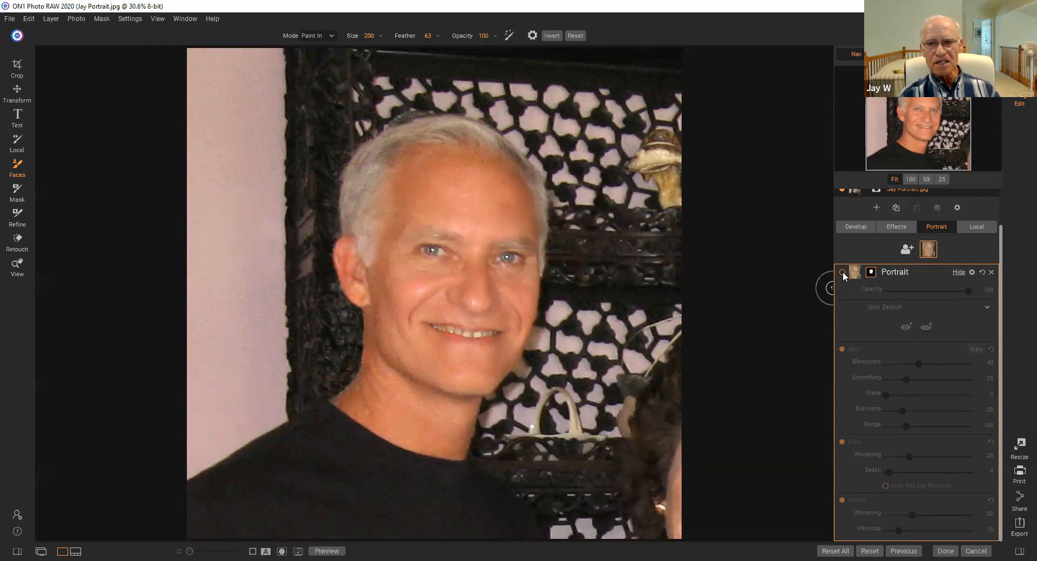
pyautogui.click(843, 273)
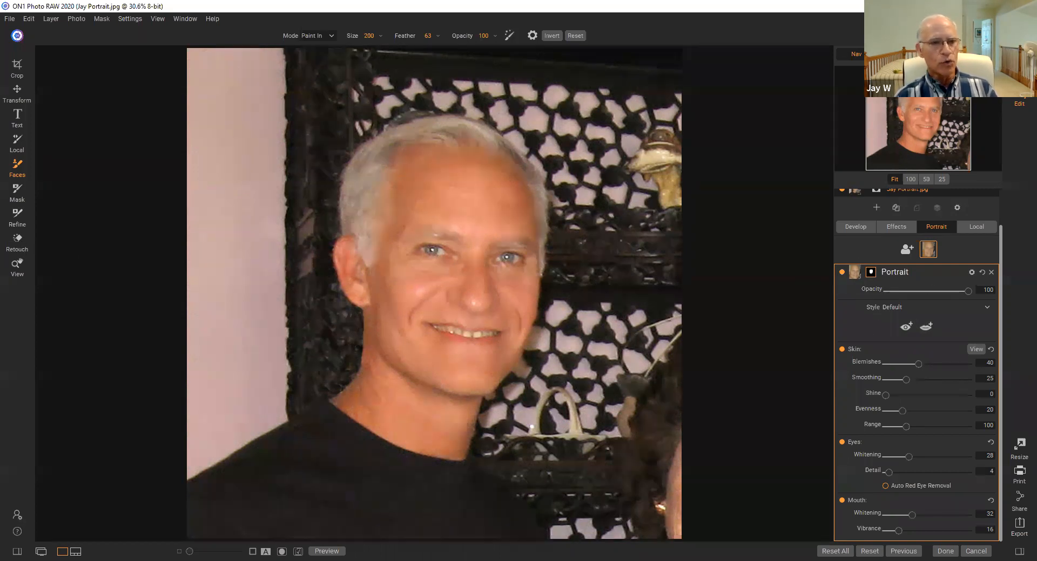
# Step: Try erasing the smile line and skin on the left-hand cheek using the Perfect Eraser at size 90
pyautogui.click(18, 241)
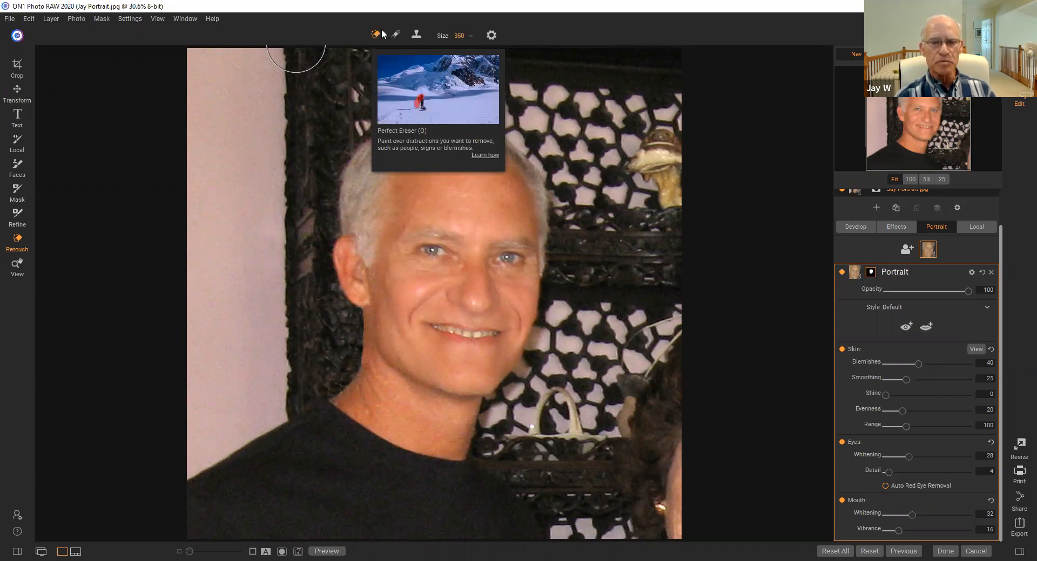
pyautogui.click(376, 36)
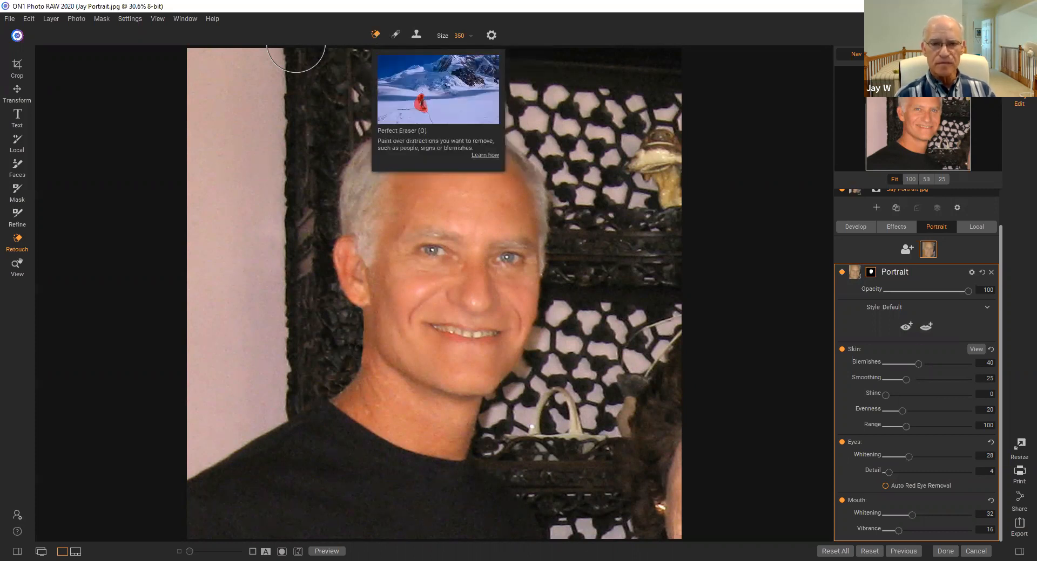
pyautogui.press(']')
pyautogui.press('[')
pyautogui.press('[')
pyautogui.press('[')
pyautogui.press('[')
pyautogui.press('[')
pyautogui.press('[')
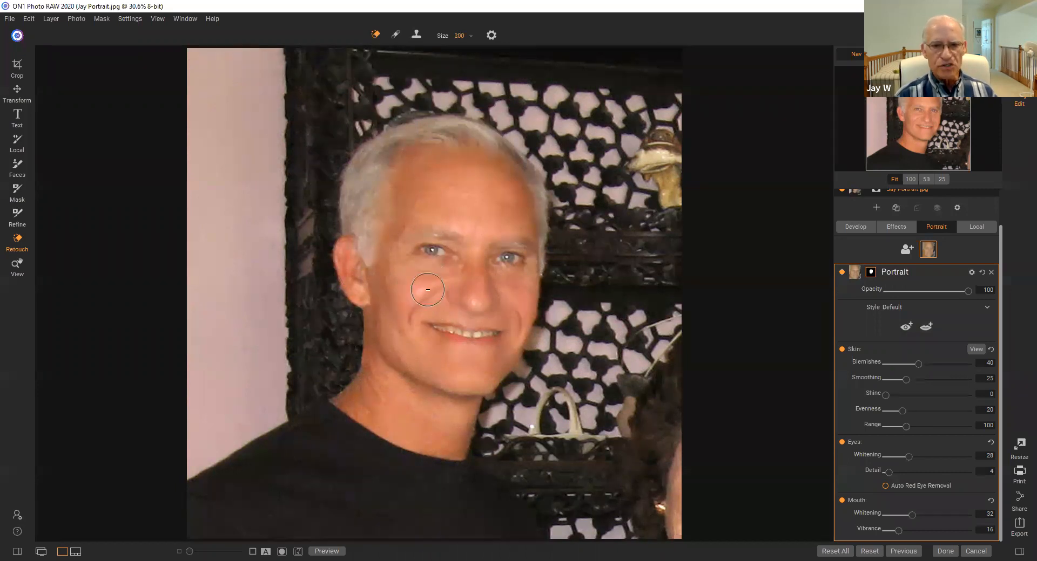
pyautogui.press('[')
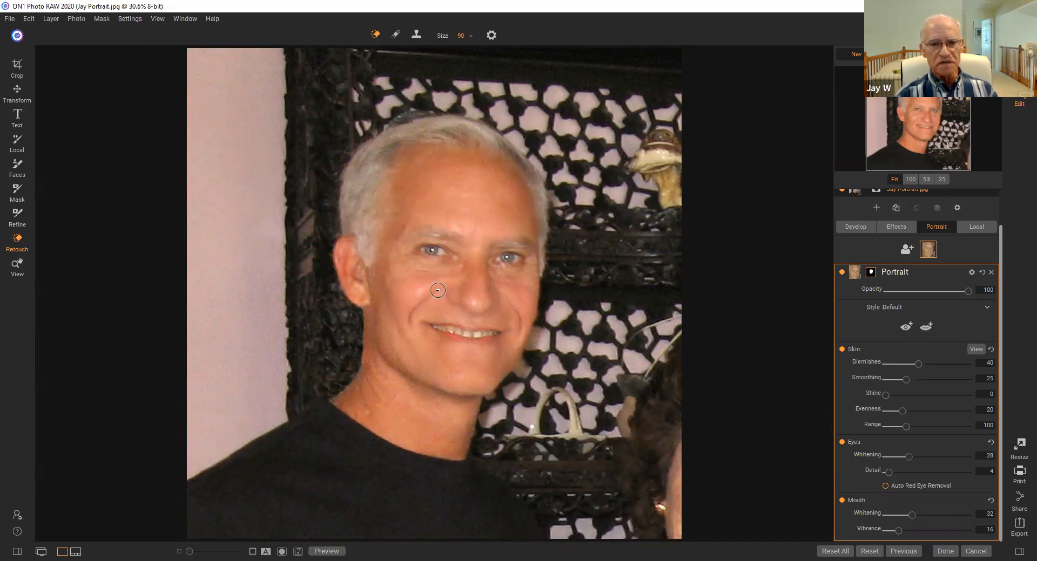
pyautogui.moveTo(438, 290)
pyautogui.mouseDown()
pyautogui.moveTo(412, 313)
pyautogui.moveTo(417, 327)
pyautogui.mouseUp()
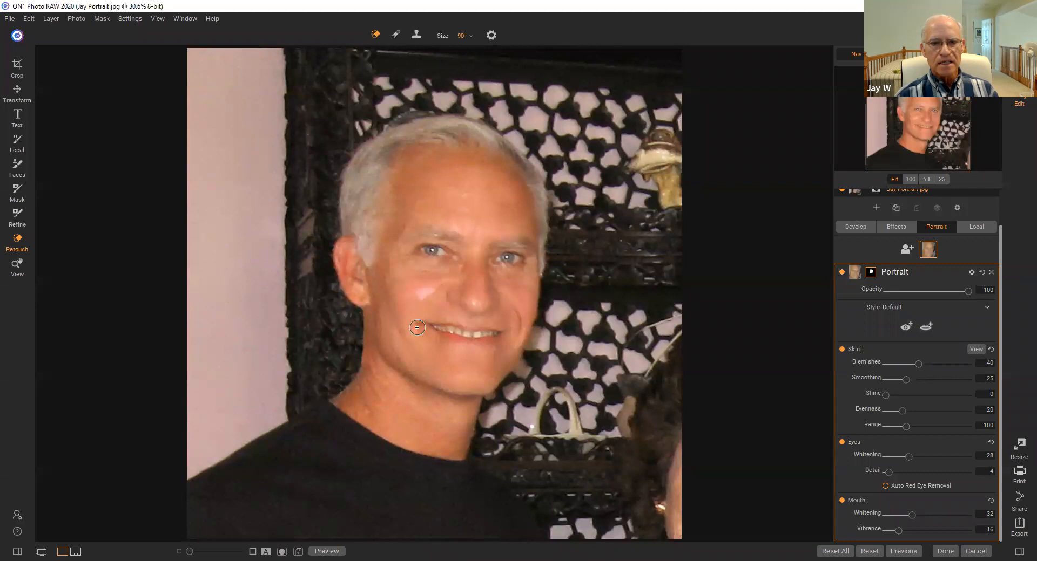
pyautogui.moveTo(441, 287); pyautogui.dragTo(417, 297)
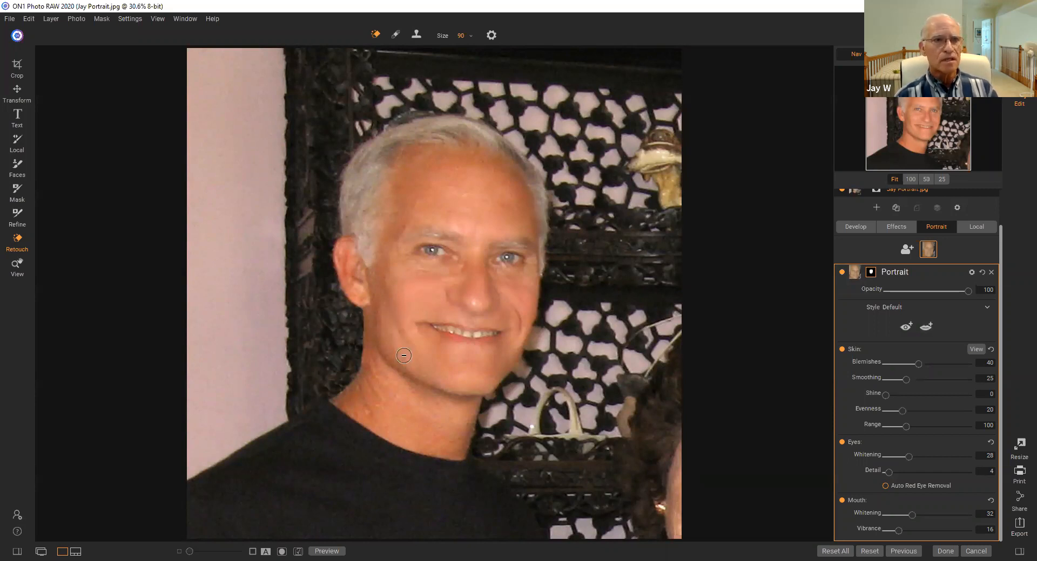
# Step: Undo both Perfect Eraser strokes on the left-hand cheek
pyautogui.click(28, 19)
pyautogui.click(43, 33)
pyautogui.click(31, 18)
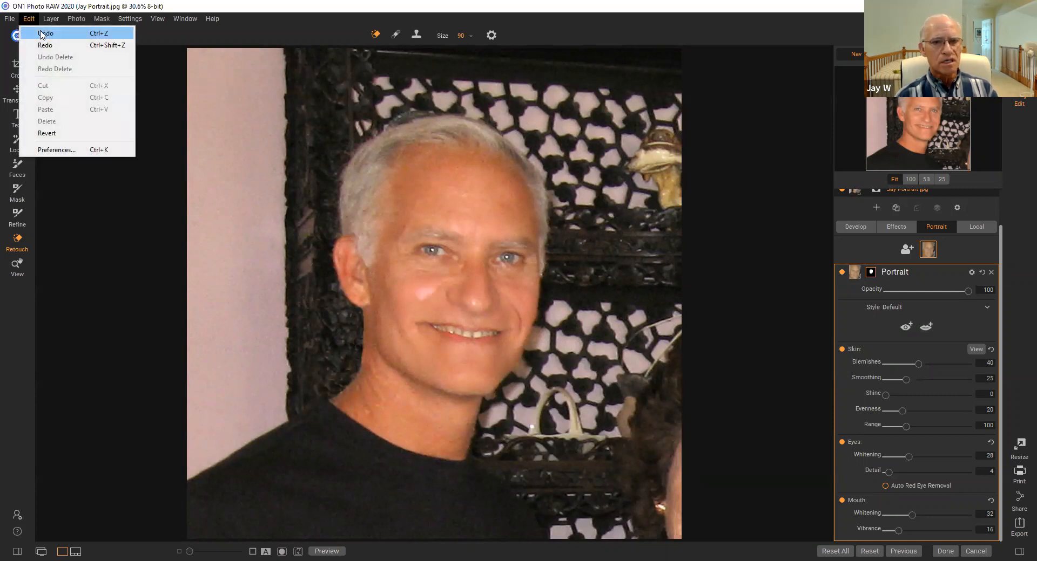
pyautogui.click(42, 34)
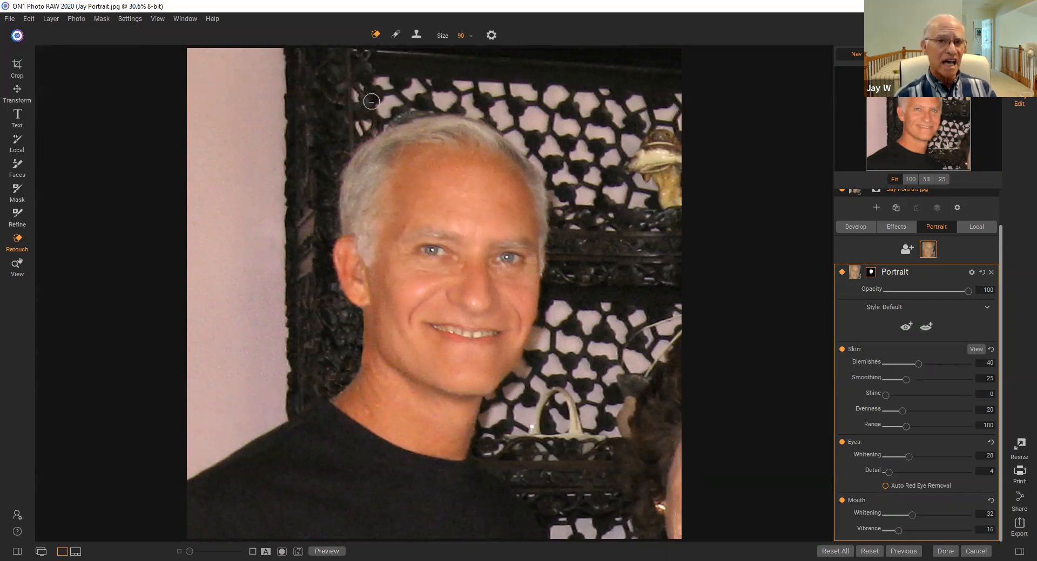
# Step: Switch to the Retouch Brush and set its Feather to 41
pyautogui.click(394, 36)
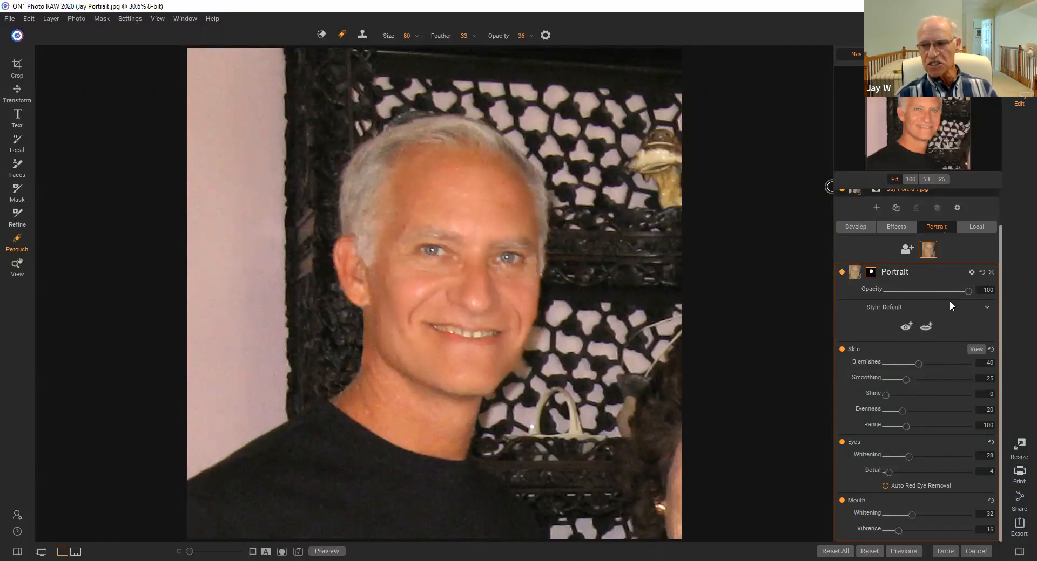
pyautogui.moveTo(968, 289); pyautogui.dragTo(926, 293)
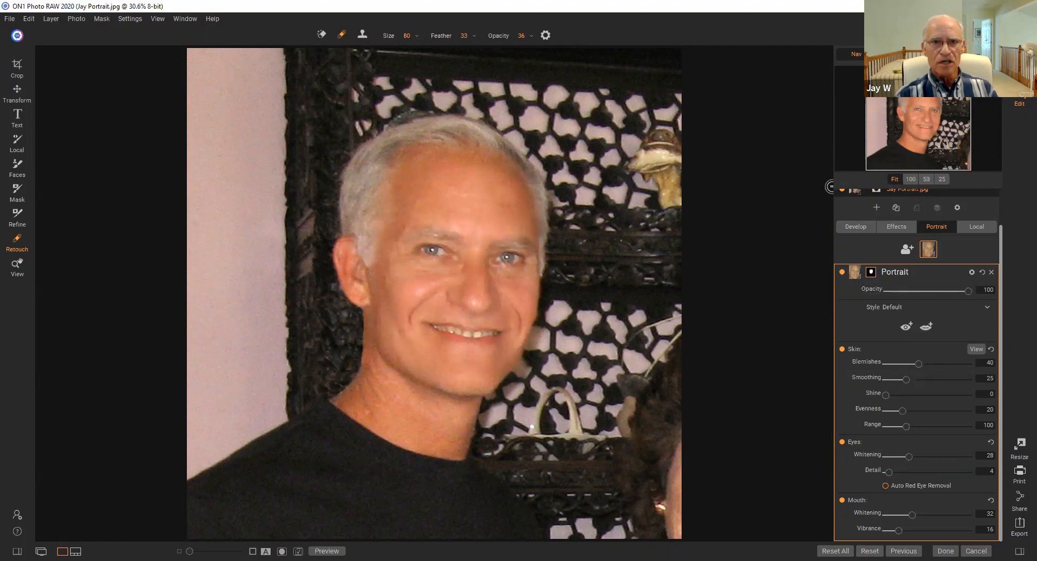
pyautogui.click(474, 36)
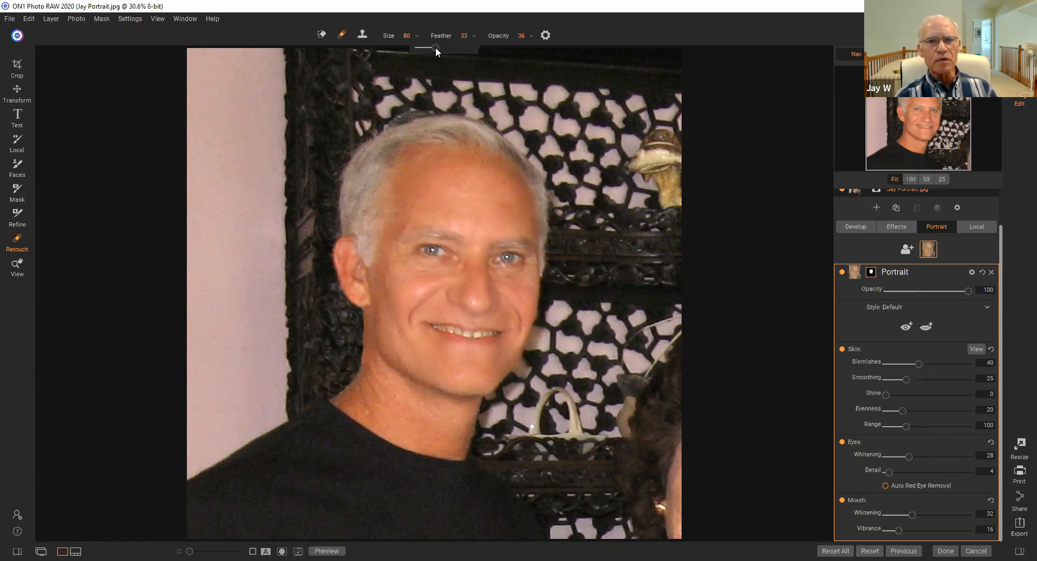
pyautogui.moveTo(439, 47); pyautogui.dragTo(441, 48)
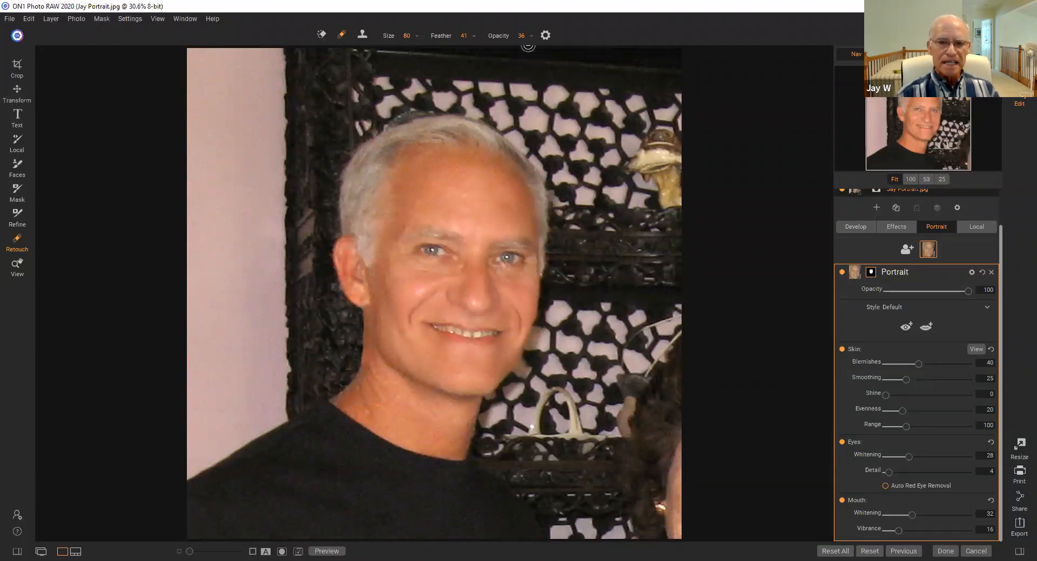
# Step: Soften the left-hand smile line and the neck creases with Retouch Brush strokes at size 80 and 36 opacity
pyautogui.moveTo(446, 290)
pyautogui.mouseDown()
pyautogui.moveTo(411, 310)
pyautogui.moveTo(419, 338)
pyautogui.mouseUp()
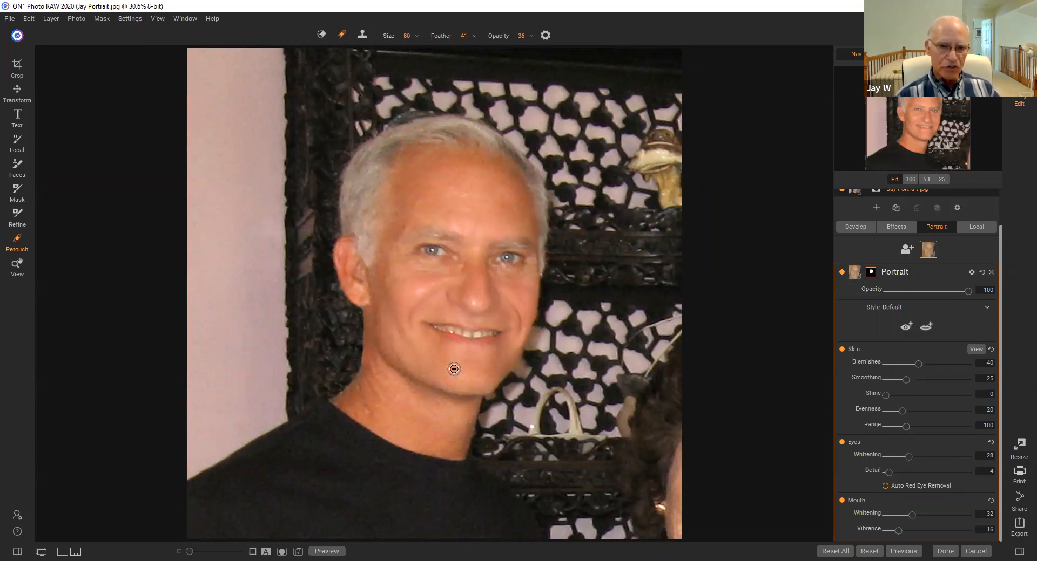
pyautogui.moveTo(367, 377); pyautogui.dragTo(385, 414)
pyautogui.moveTo(357, 382); pyautogui.dragTo(376, 422)
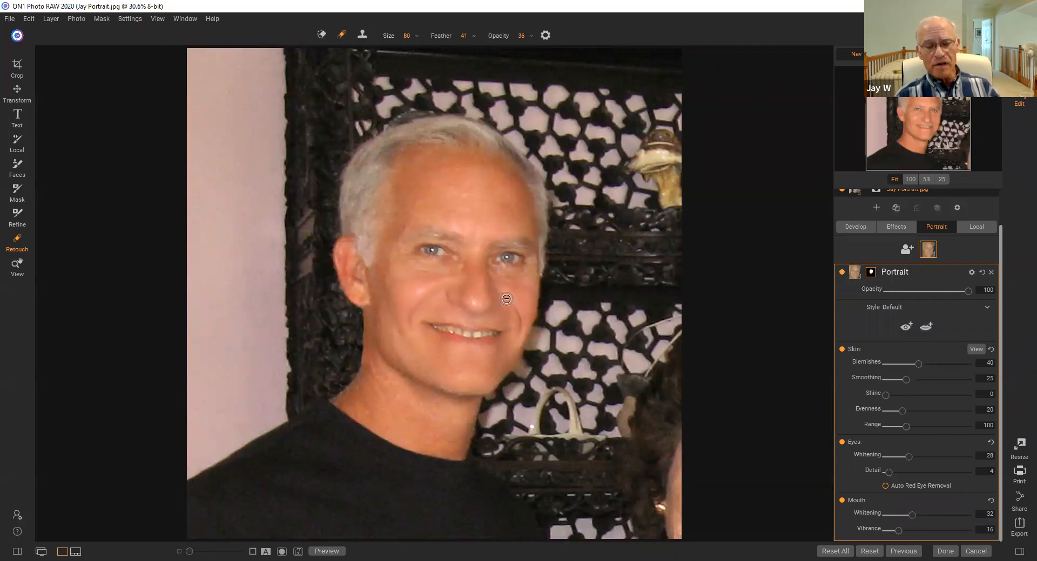
# Step: Soften the right-hand smile line with a Retouch Brush stroke at size 80 and 36 opacity
pyautogui.moveTo(505, 300)
pyautogui.mouseDown()
pyautogui.moveTo(519, 324)
pyautogui.moveTo(508, 345)
pyautogui.mouseUp()
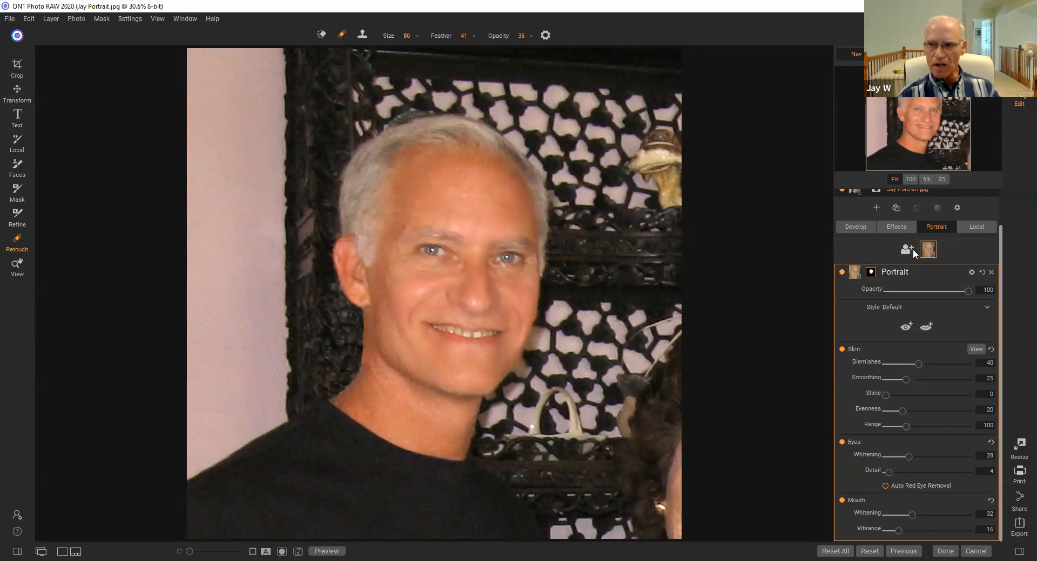
# Step: Start a local adjustment with its Exposure reset to 0 and turn on Paint with Color
pyautogui.click(977, 226)
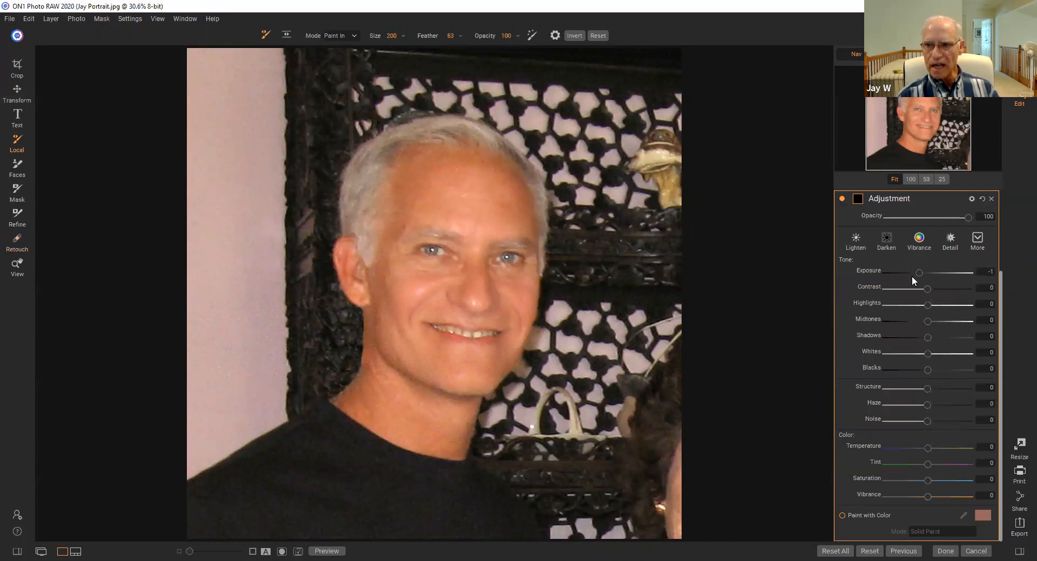
pyautogui.doubleClick(873, 269)
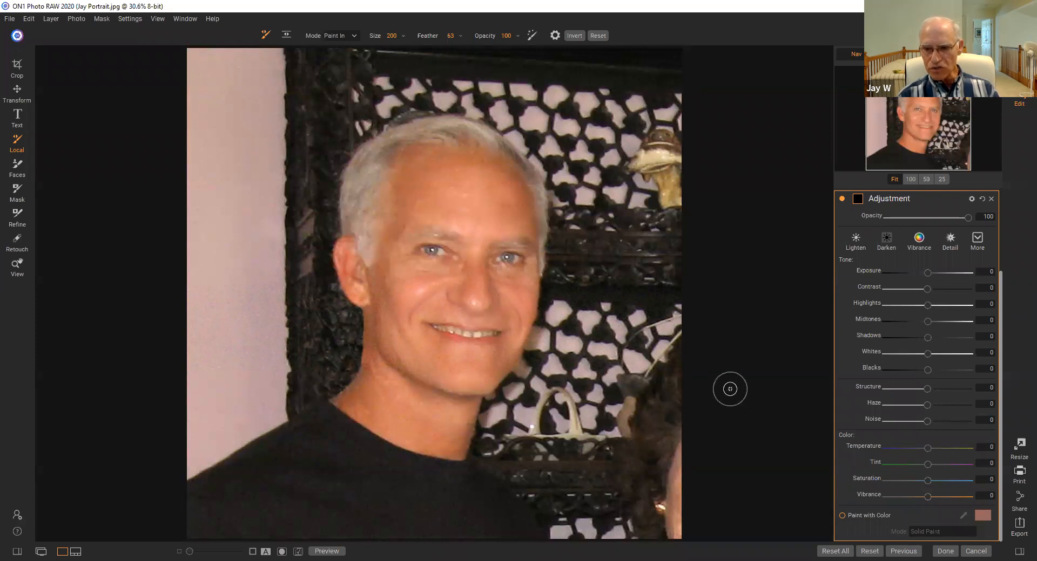
pyautogui.click(842, 516)
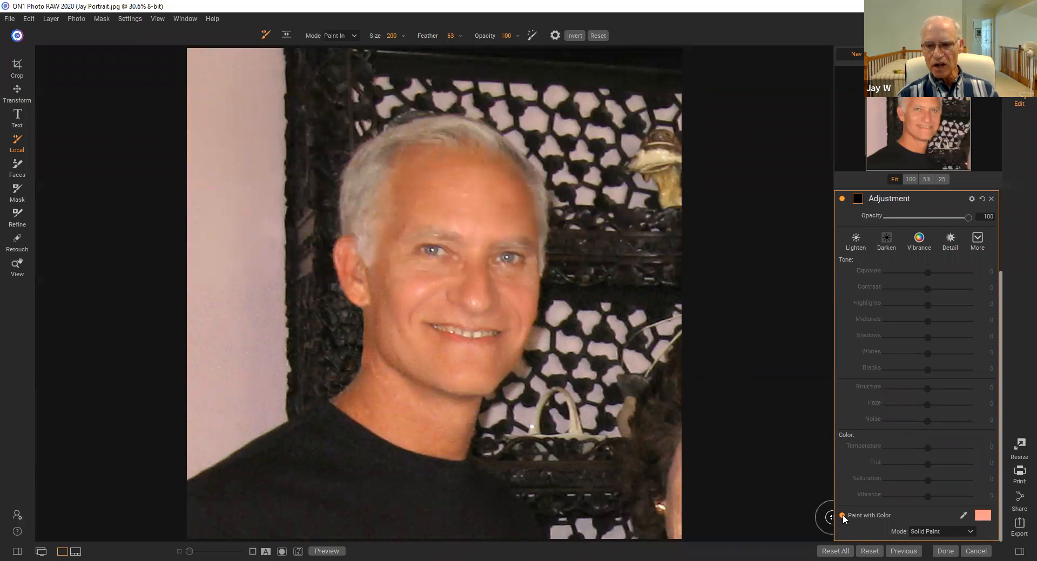
# Step: Sample the skin tone on the nose as the paint color
pyautogui.click(962, 516)
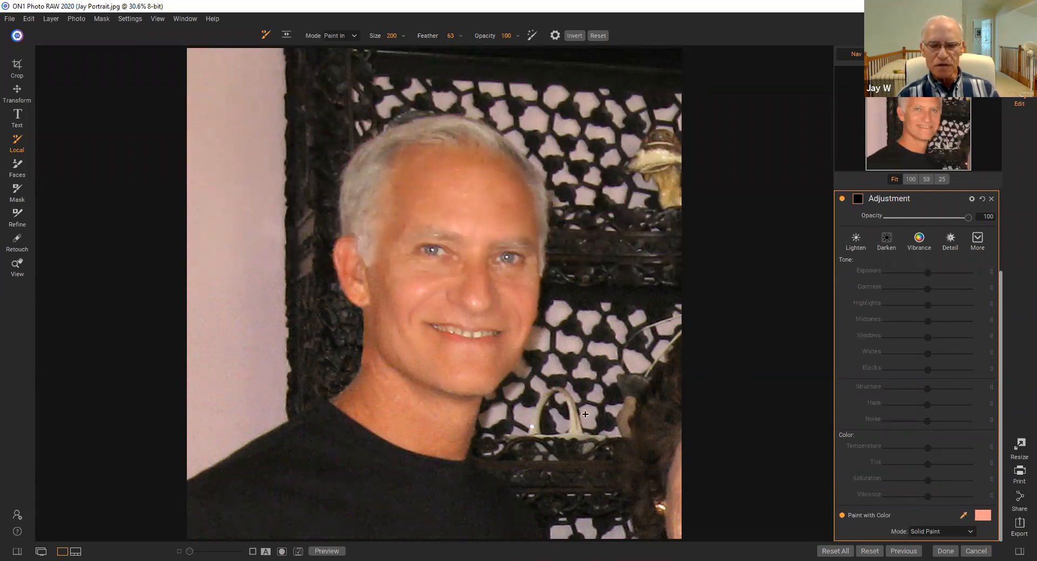
pyautogui.click(470, 300)
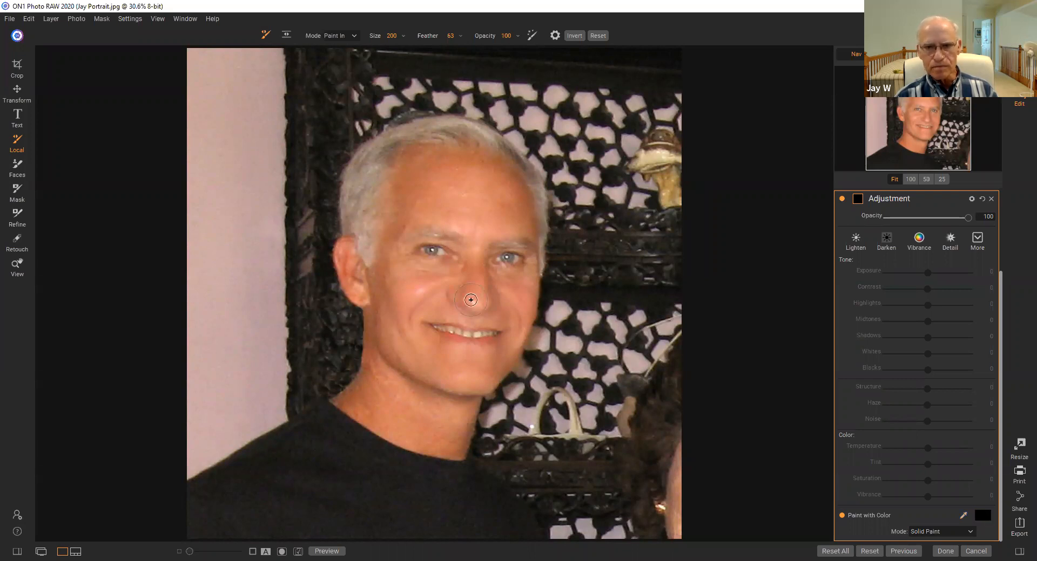
pyautogui.click(964, 515)
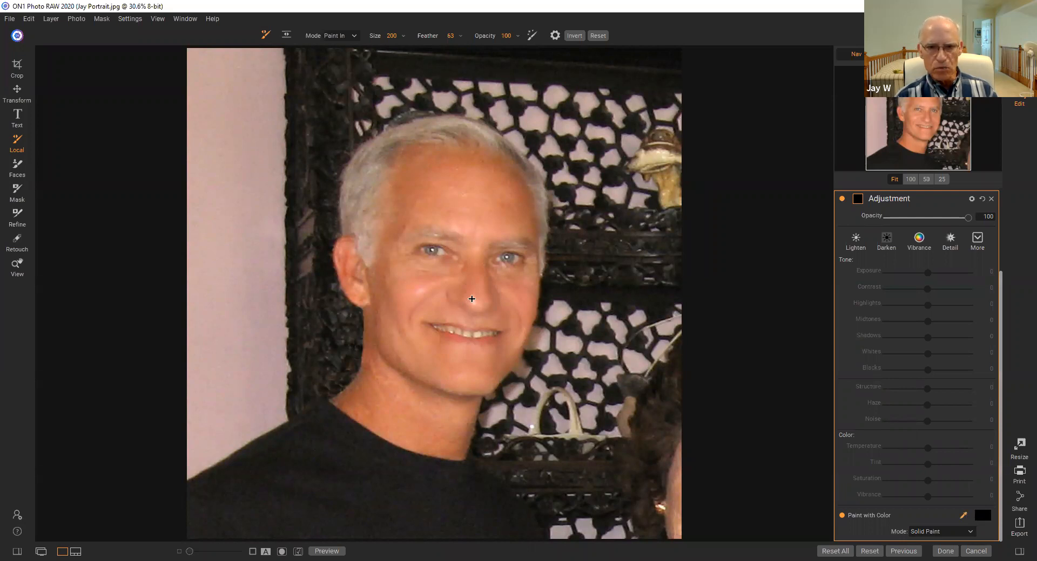
pyautogui.click(471, 299)
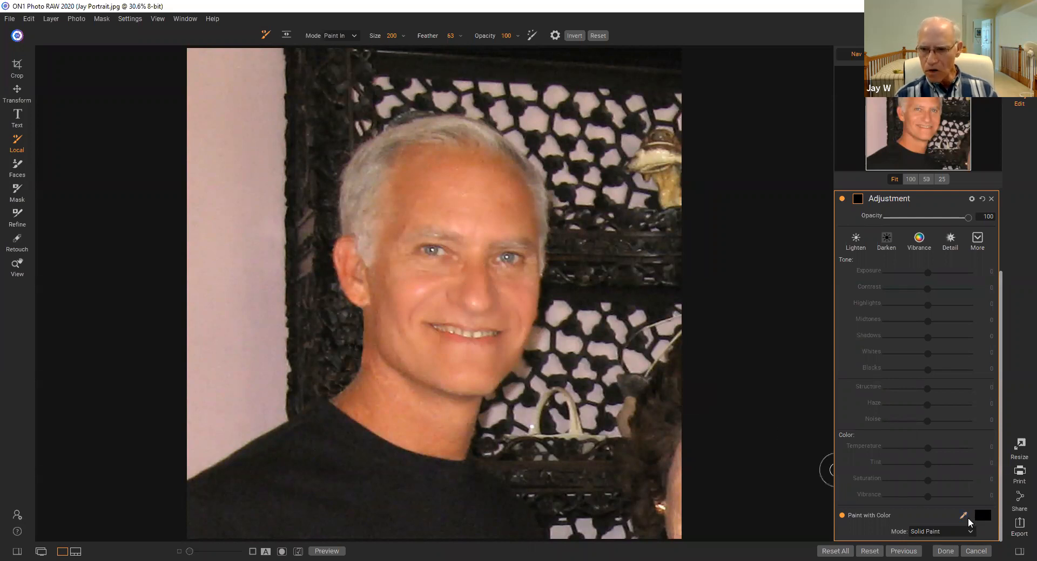
pyautogui.click(963, 516)
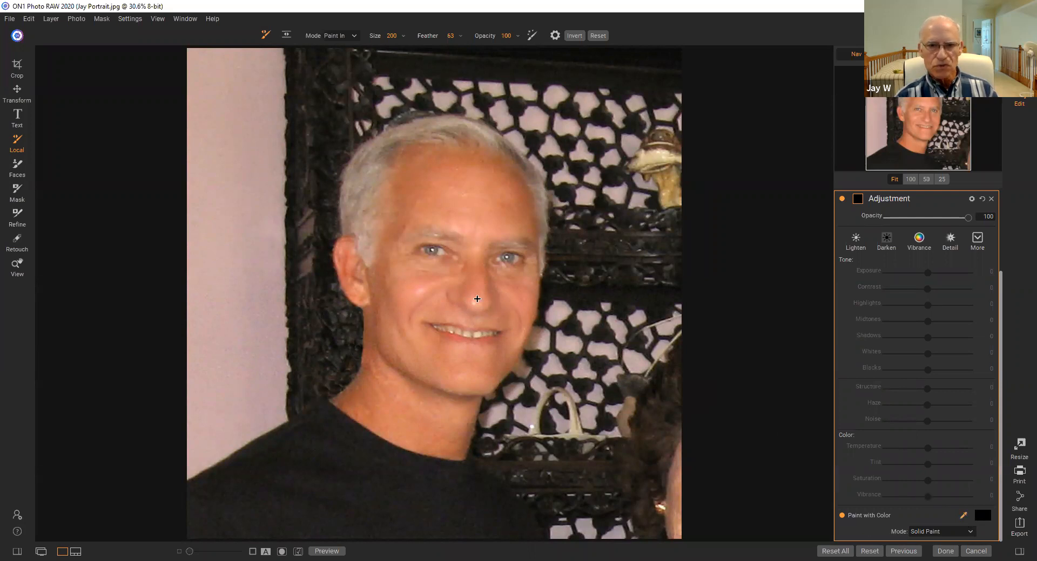
pyautogui.click(478, 300)
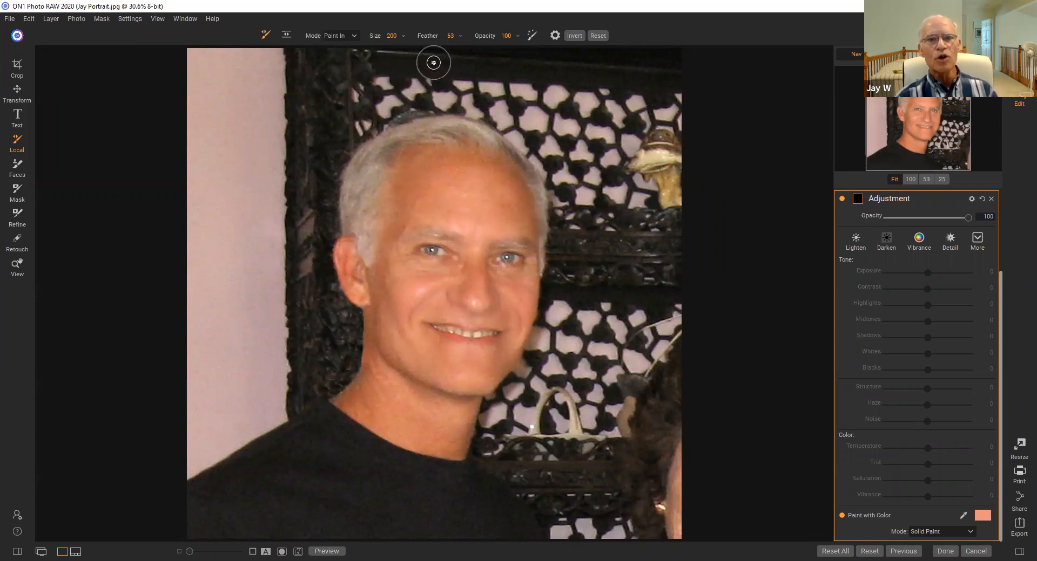
# Step: Set the adjustment brush to 32 opacity and size 80 for painting over the nose
pyautogui.click(451, 35)
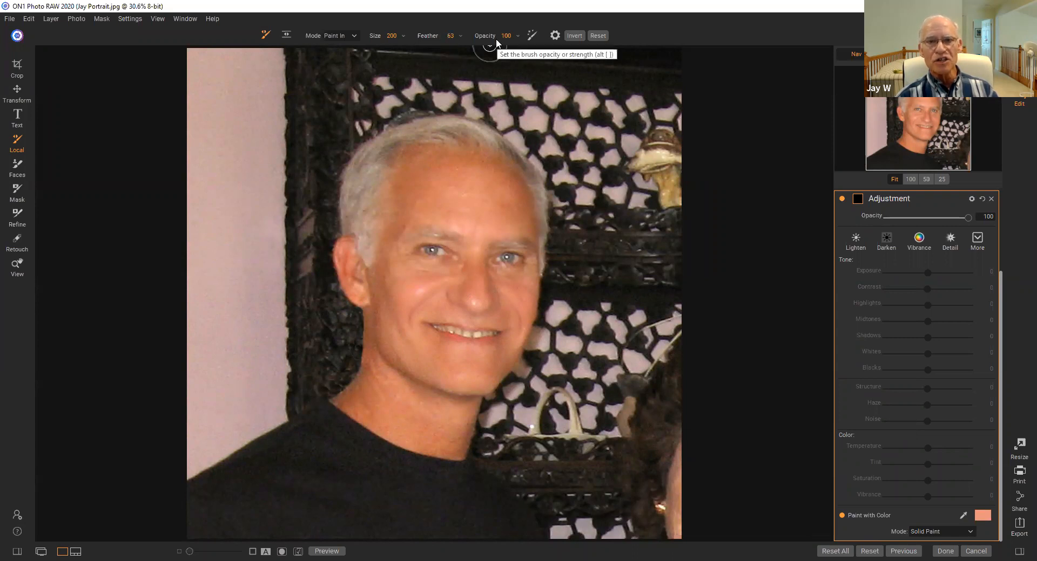
pyautogui.click(516, 35)
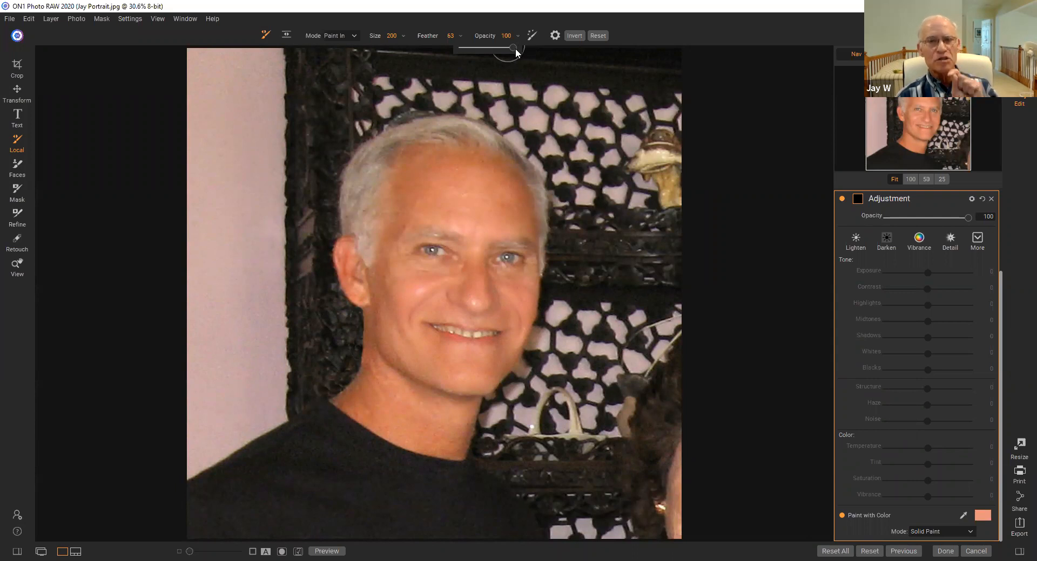
pyautogui.moveTo(515, 49); pyautogui.dragTo(494, 50)
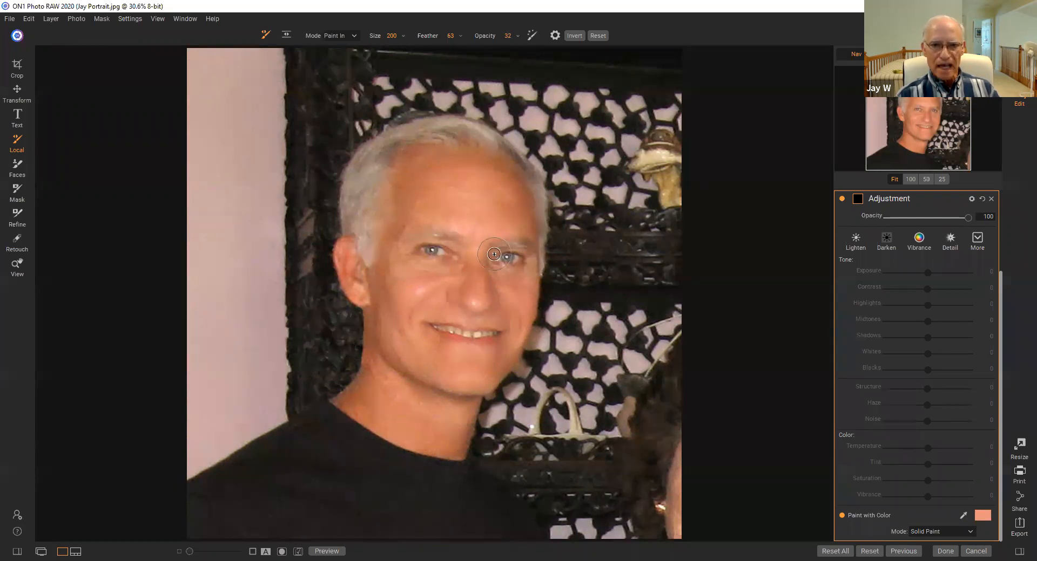
pyautogui.press('[')
pyautogui.press('[')
pyautogui.press('[')
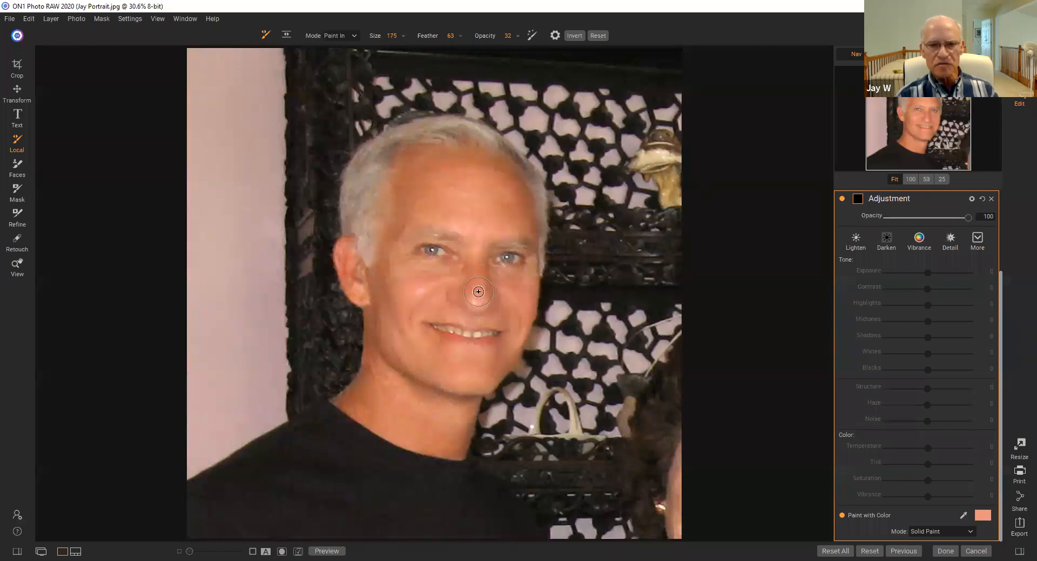
pyautogui.press('[')
pyautogui.press('[')
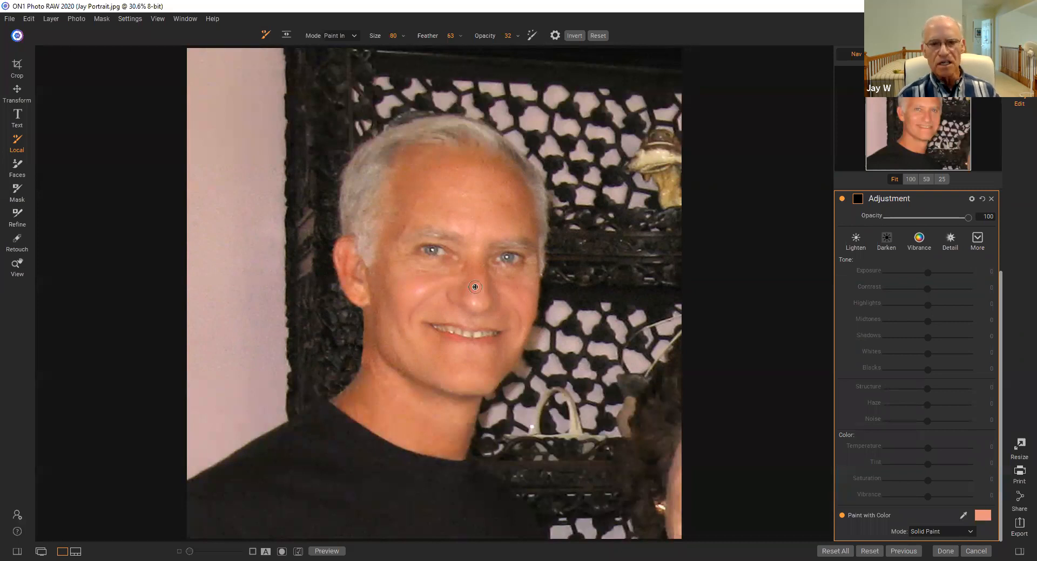
pyautogui.press('[')
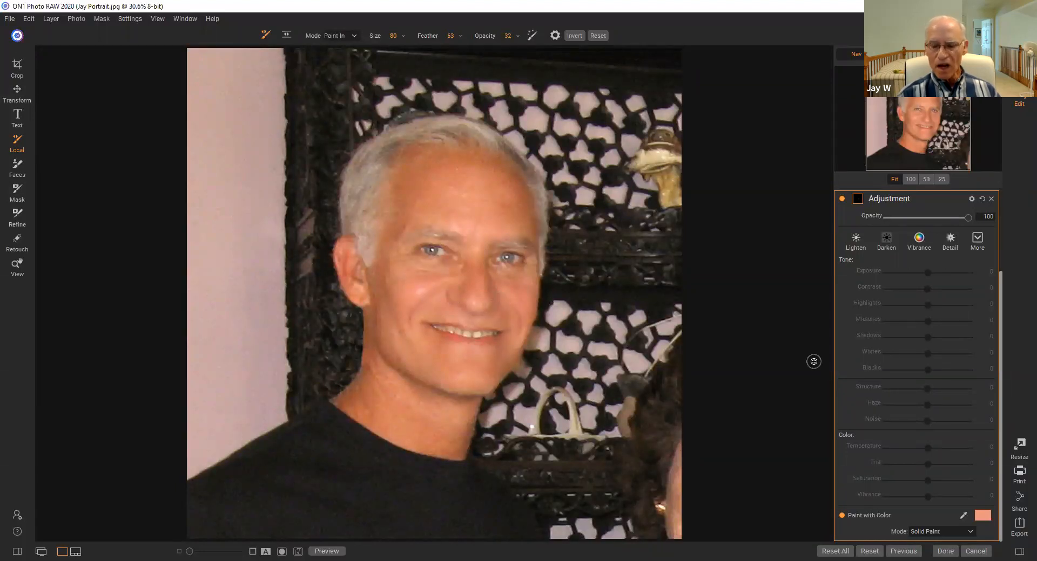
# Step: Sample the skin tone on the left-hand cheek as the paint color
pyautogui.click(963, 516)
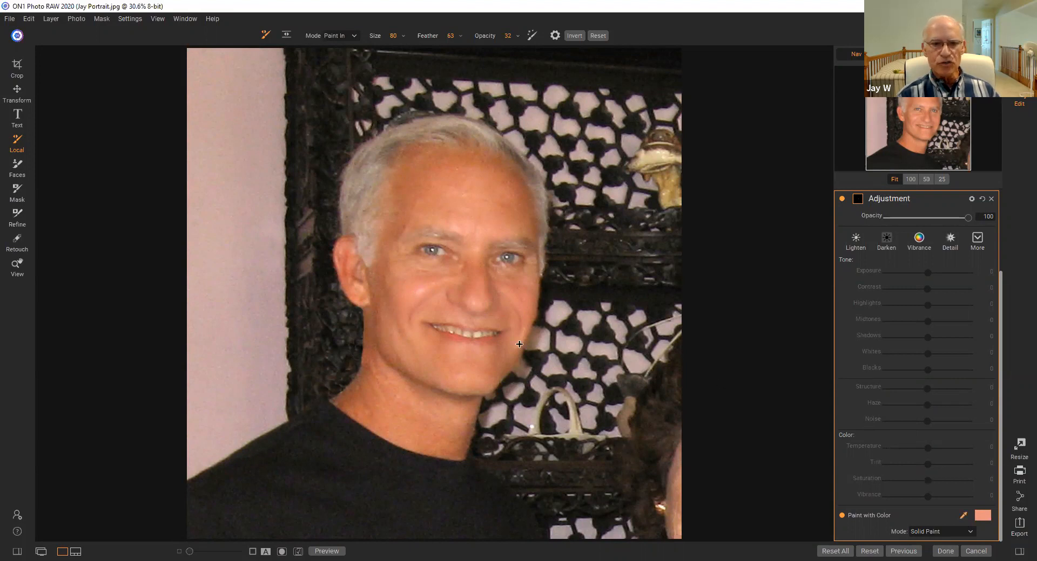
pyautogui.click(414, 296)
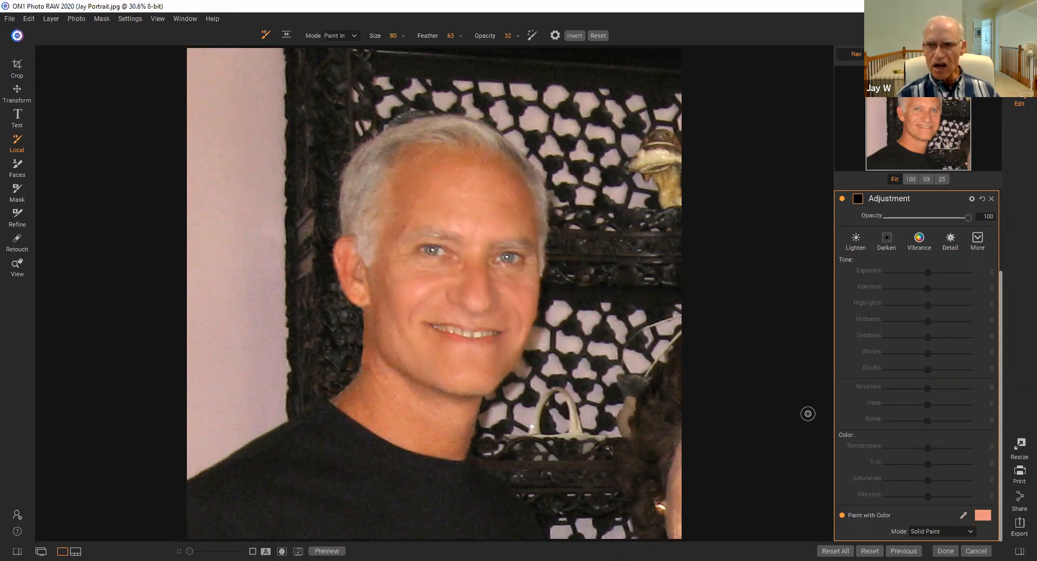
pyautogui.click(449, 36)
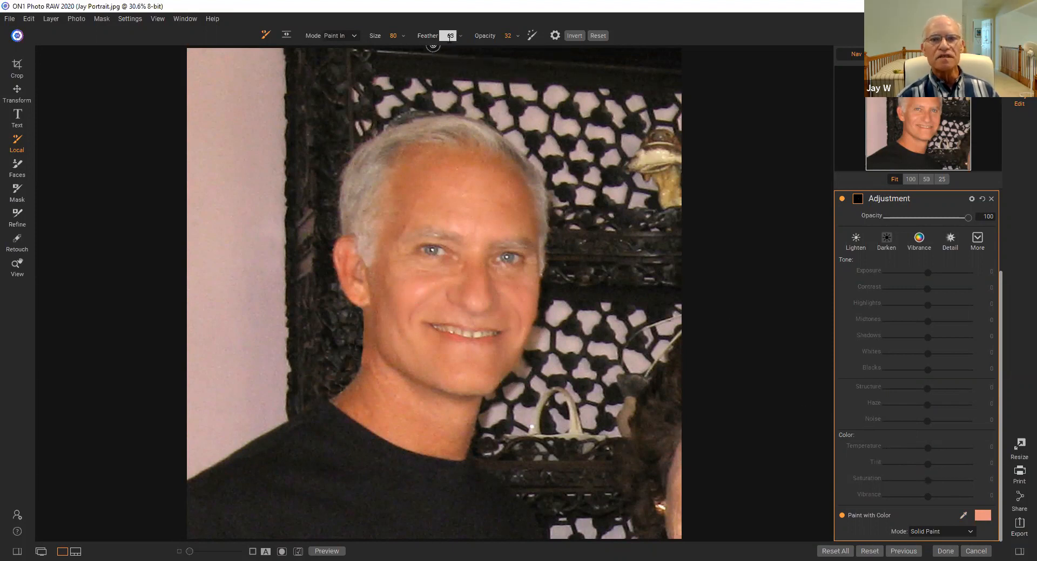
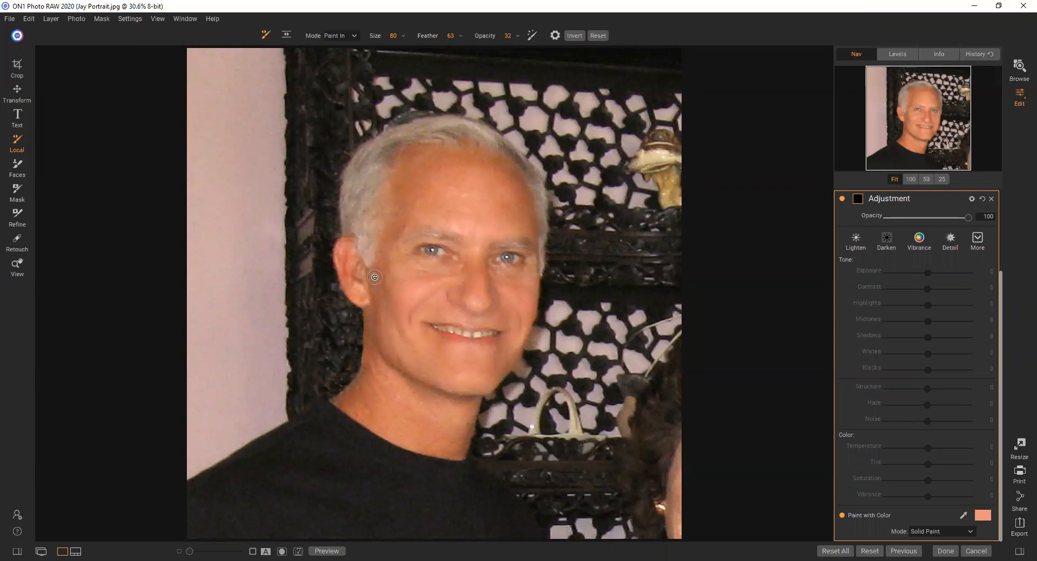
# Step: Reveal the adjustment's mask settings and try the Replace Color paint mode before returning to Solid Paint
pyautogui.click(971, 531)
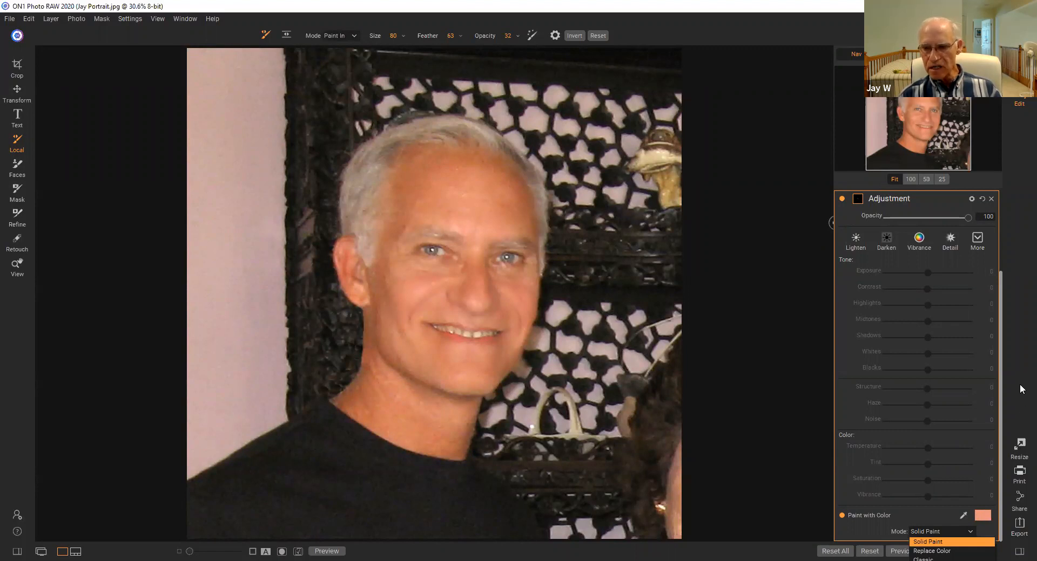
pyautogui.click(1020, 367)
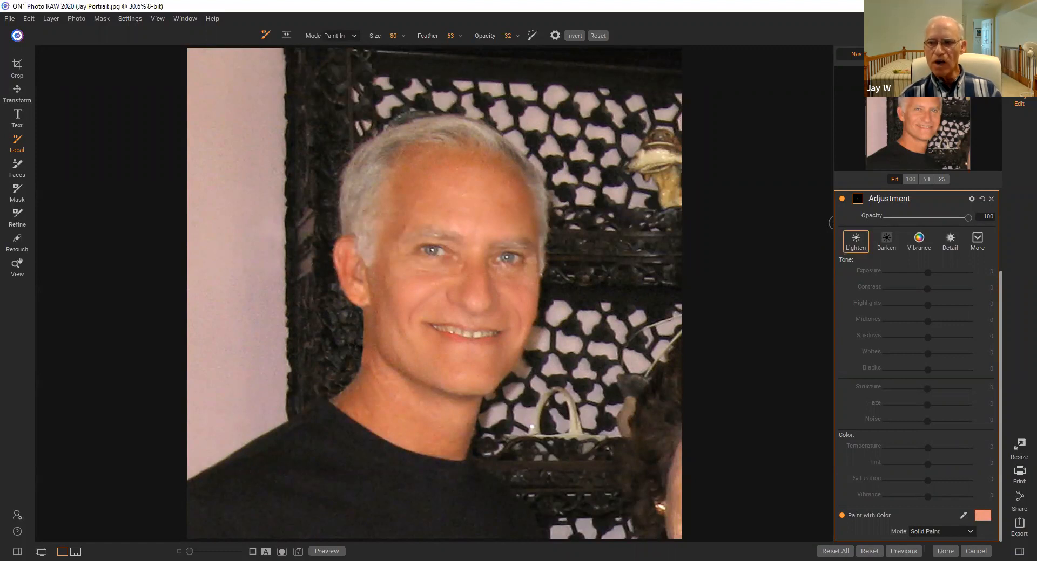
pyautogui.click(861, 201)
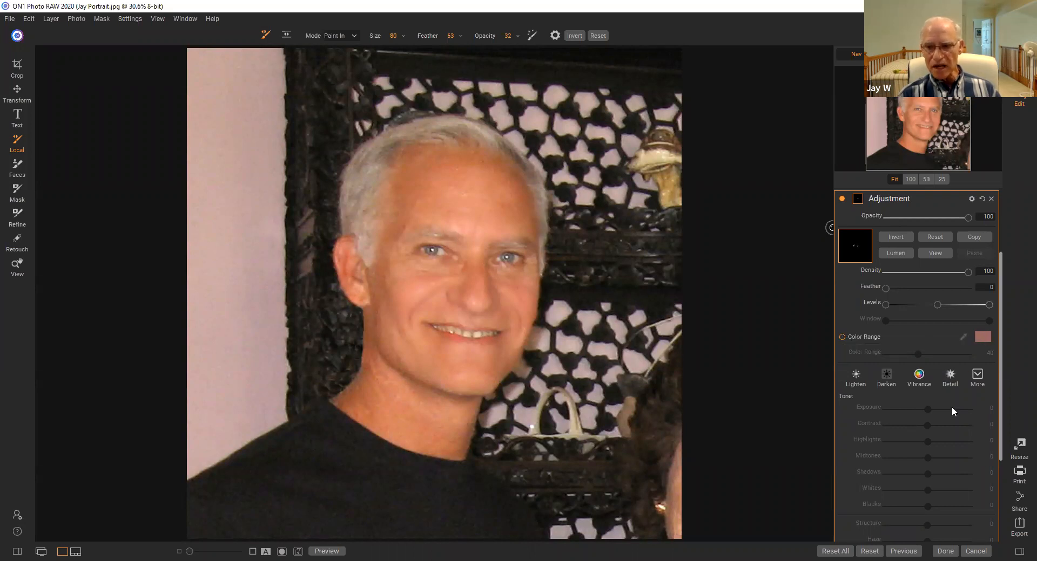
pyautogui.scroll(-3, 951, 407)
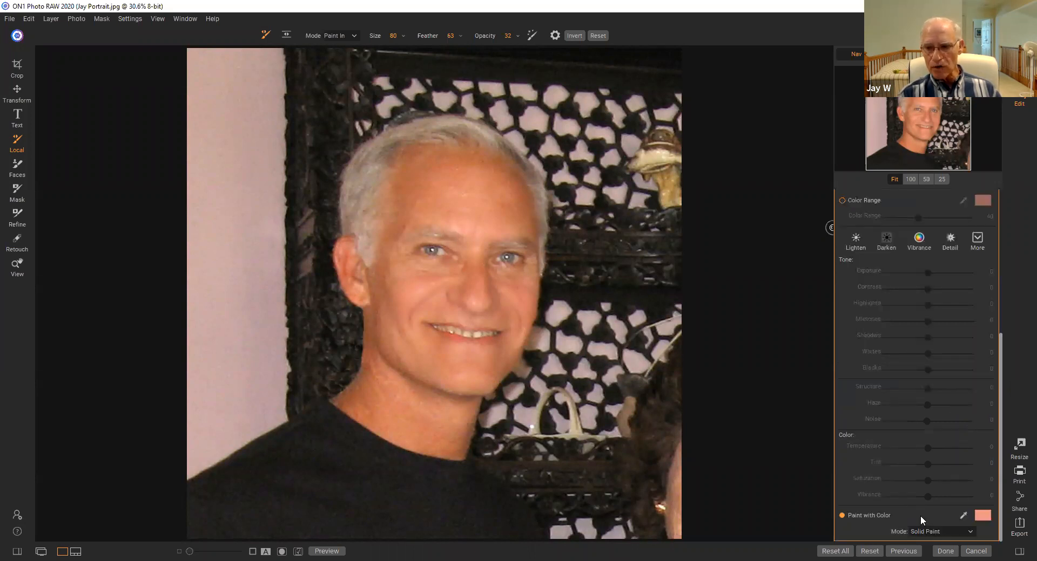
pyautogui.click(970, 533)
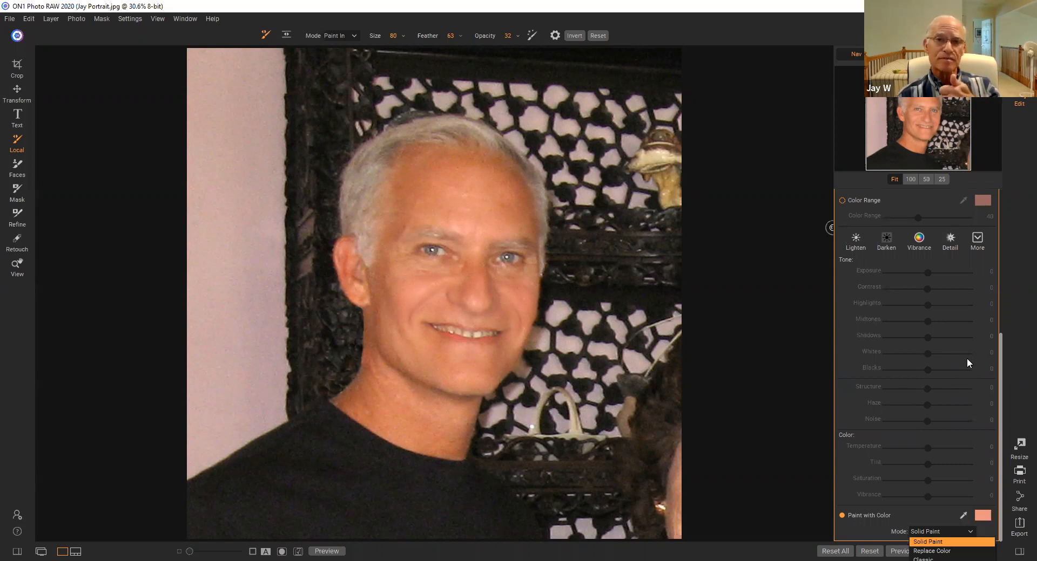
pyautogui.click(987, 549)
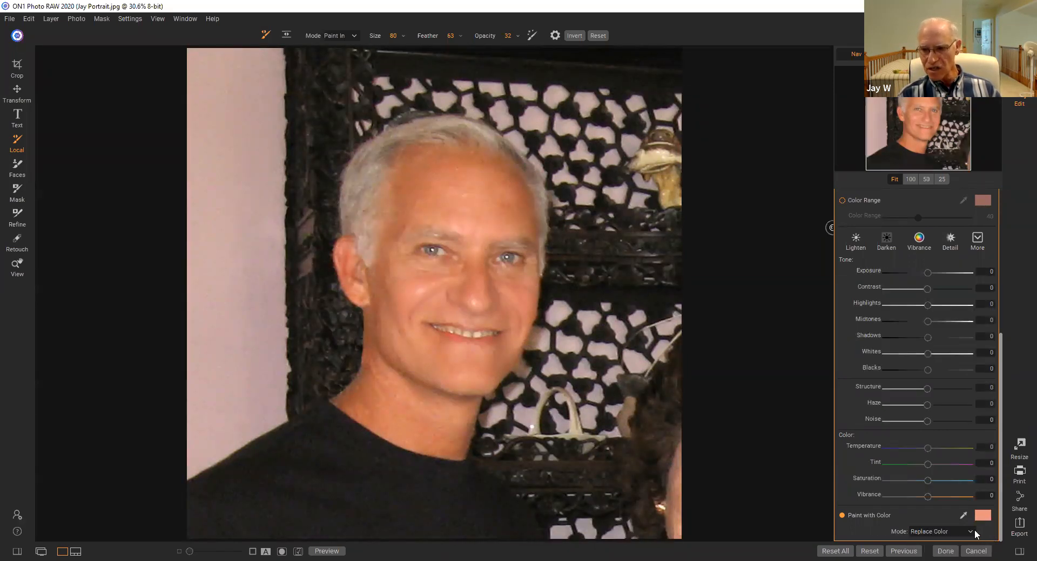
pyautogui.click(972, 533)
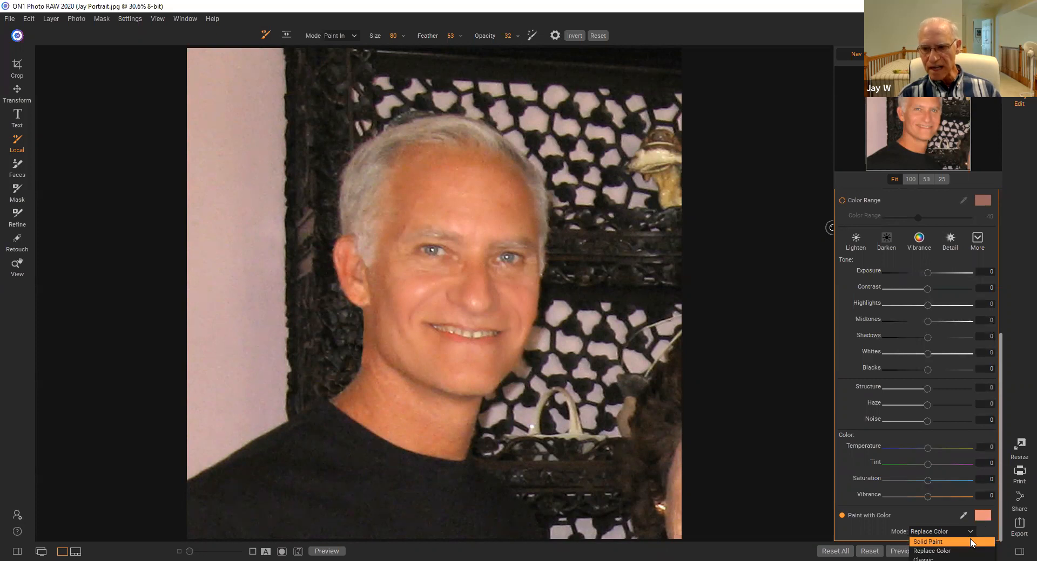
pyautogui.click(928, 548)
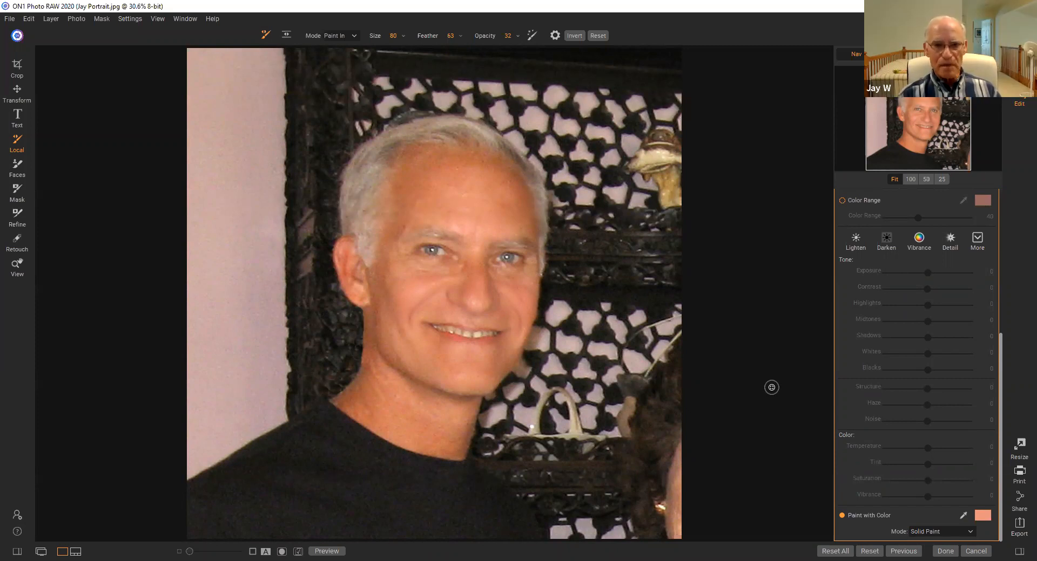
# Step: Delete the local color-painting adjustment and return to the Portrait settings
pyautogui.scroll(3, 794, 361)
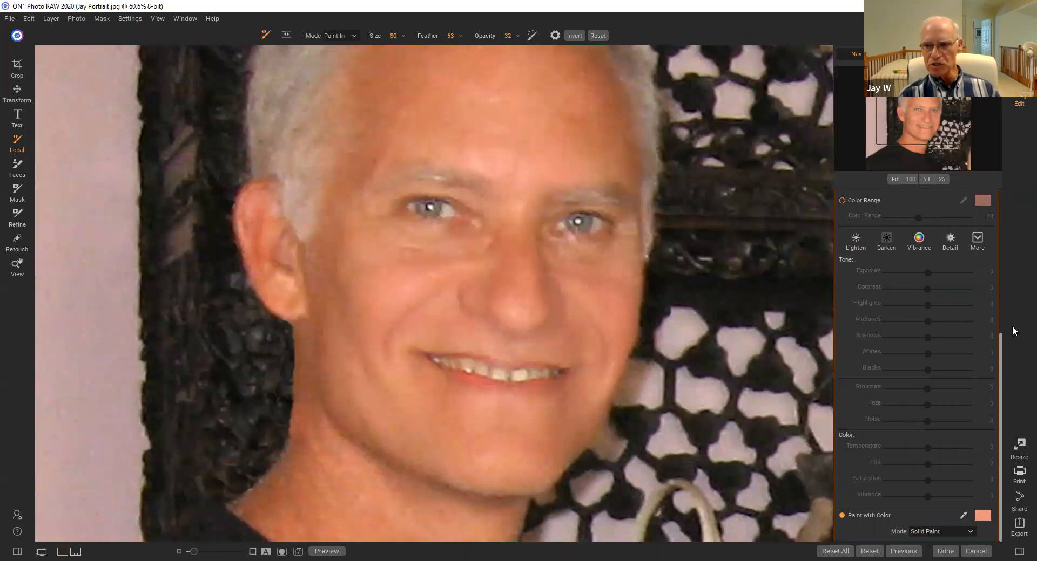
pyautogui.moveTo(1002, 379); pyautogui.dragTo(1004, 215)
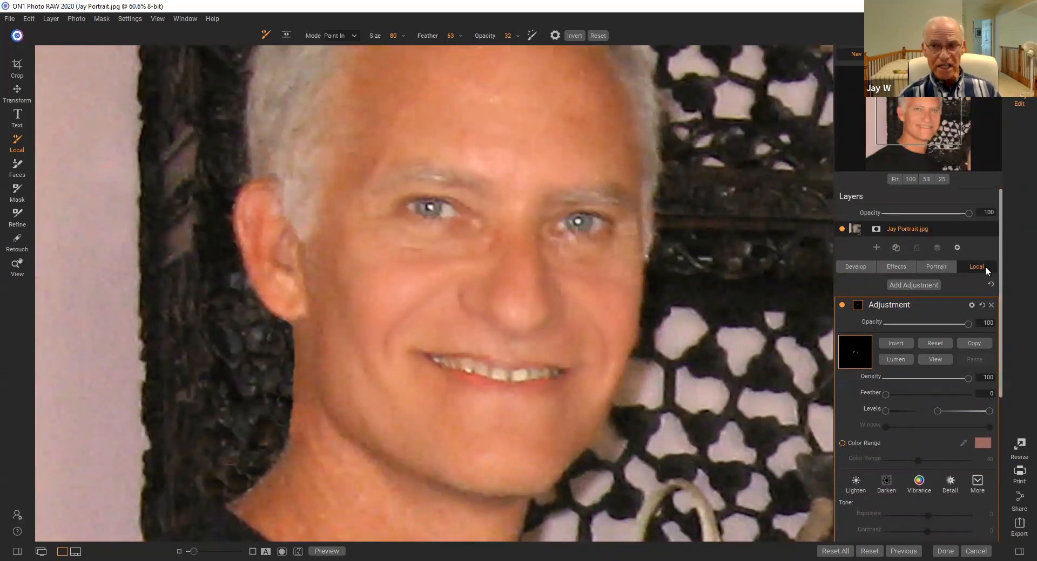
pyautogui.click(935, 267)
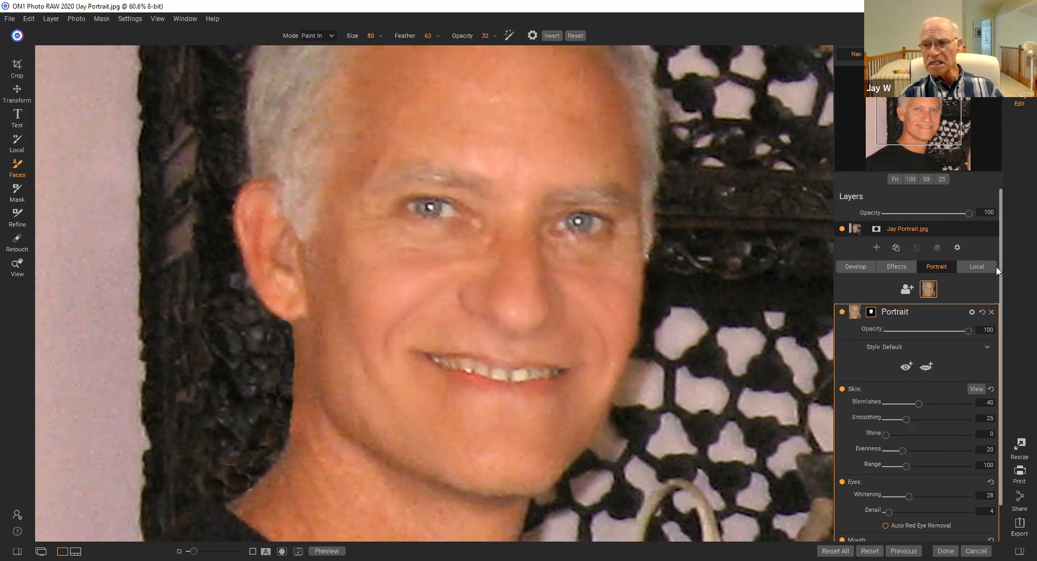
pyautogui.click(982, 267)
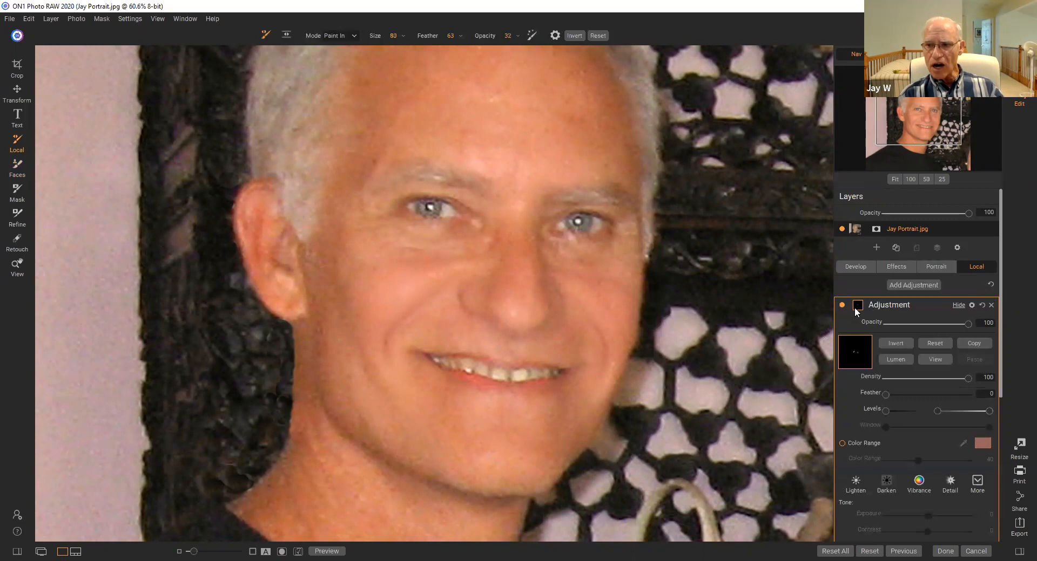
pyautogui.click(990, 304)
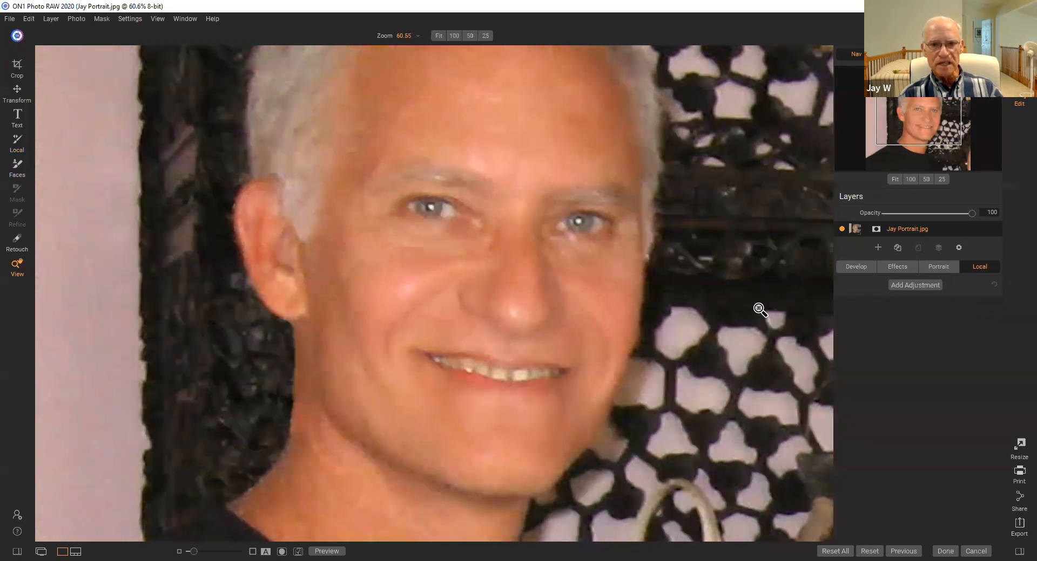
pyautogui.click(938, 267)
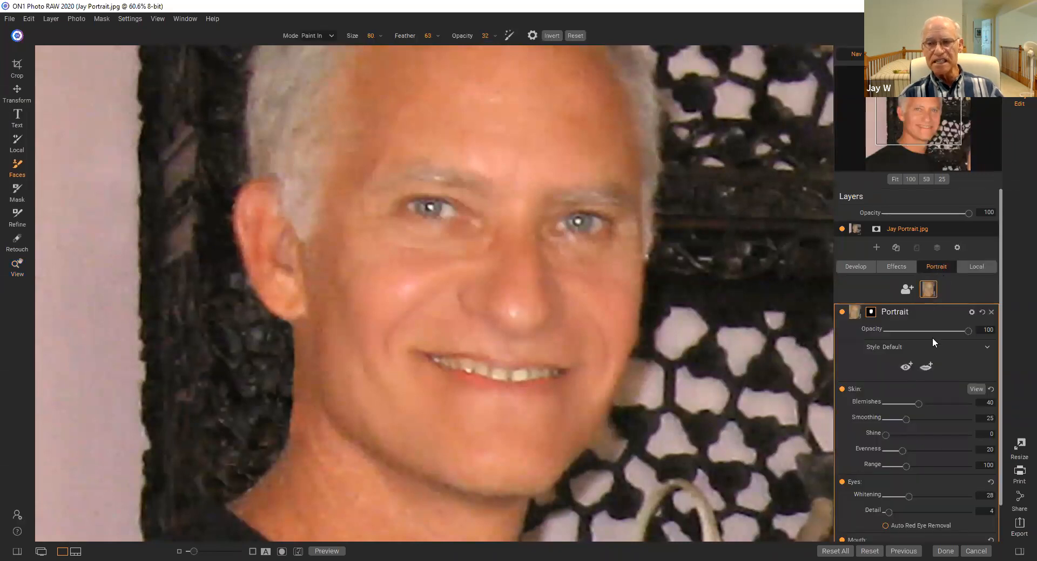